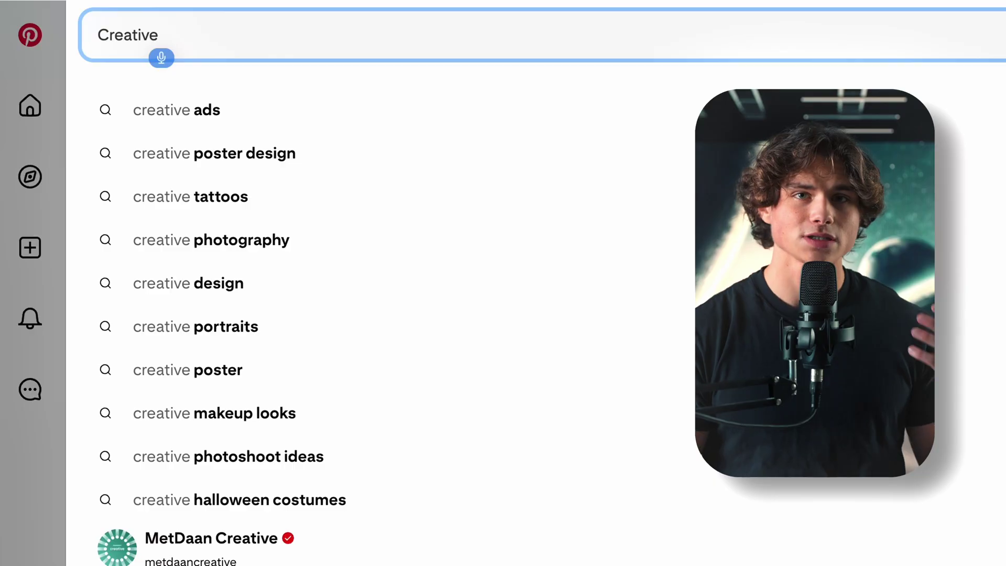
# Search Pinterest for 'sci-fi humans' and open the futuristic helmet pin.
pyautogui.write('sci-fi')
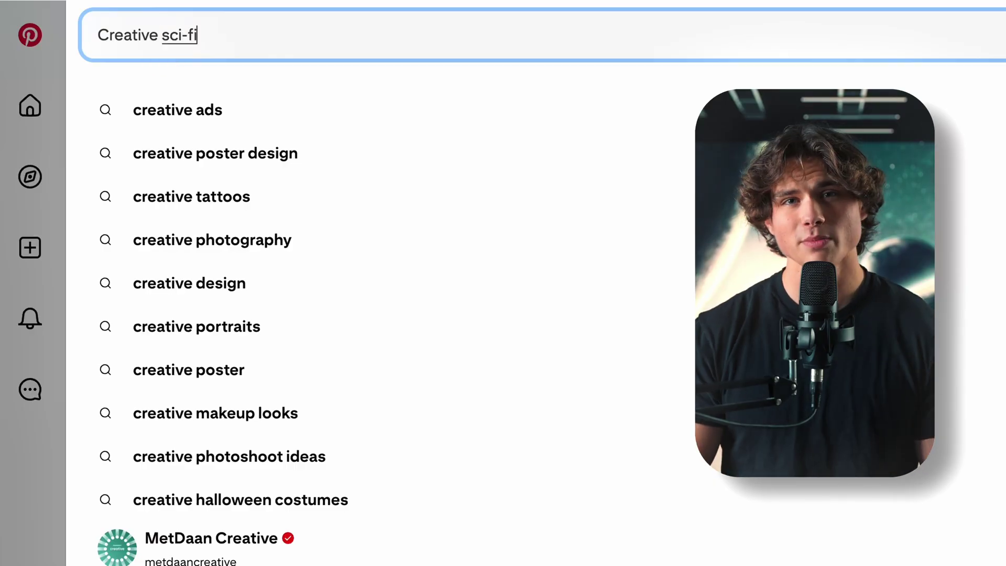
pyautogui.write(' humans')
pyautogui.press('Return')
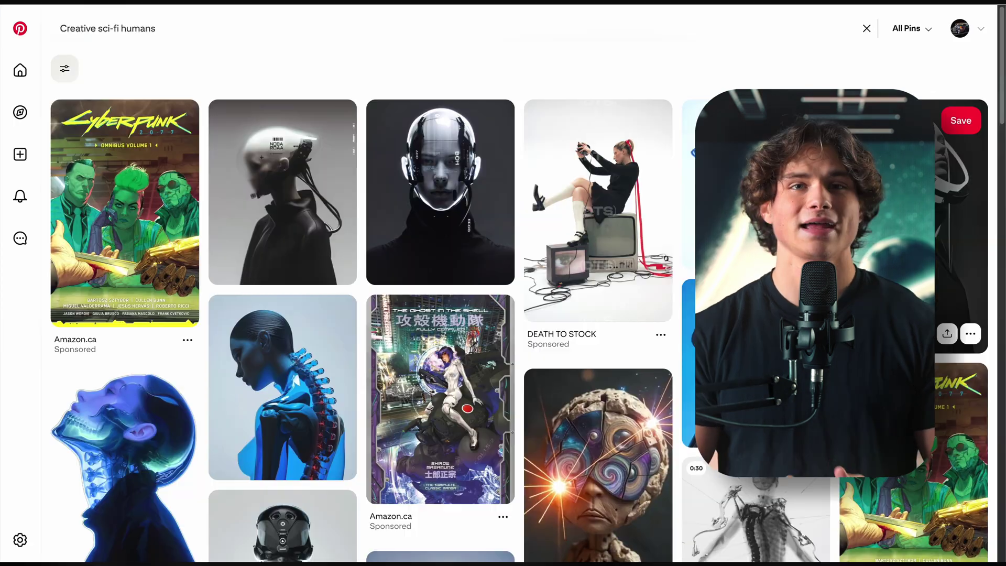
pyautogui.click(456, 198)
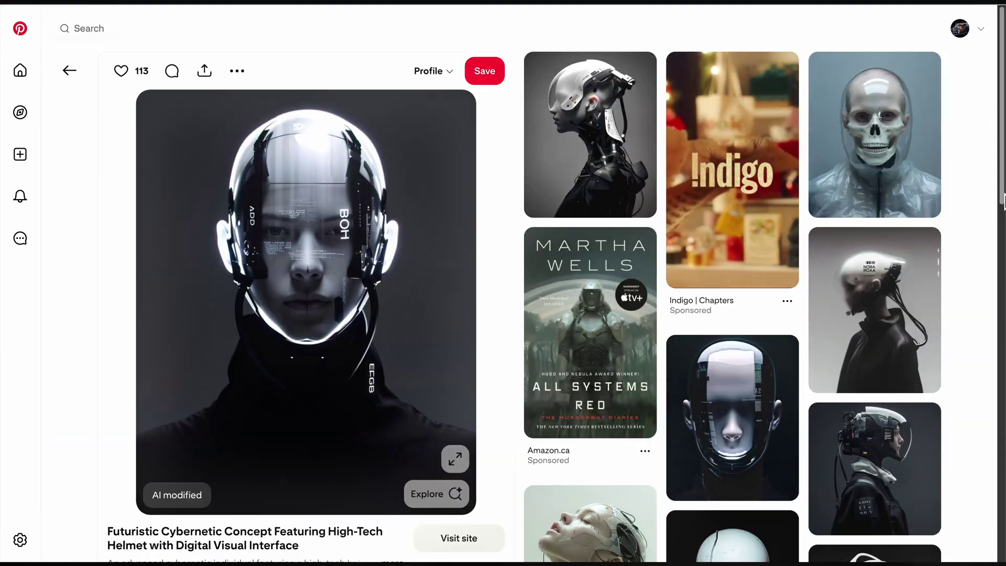
# Open a related sci-fi pin, then go to ImagineArt's Workflows page.
pyautogui.scroll(-10, 939, 292)
pyautogui.click(620, 284)
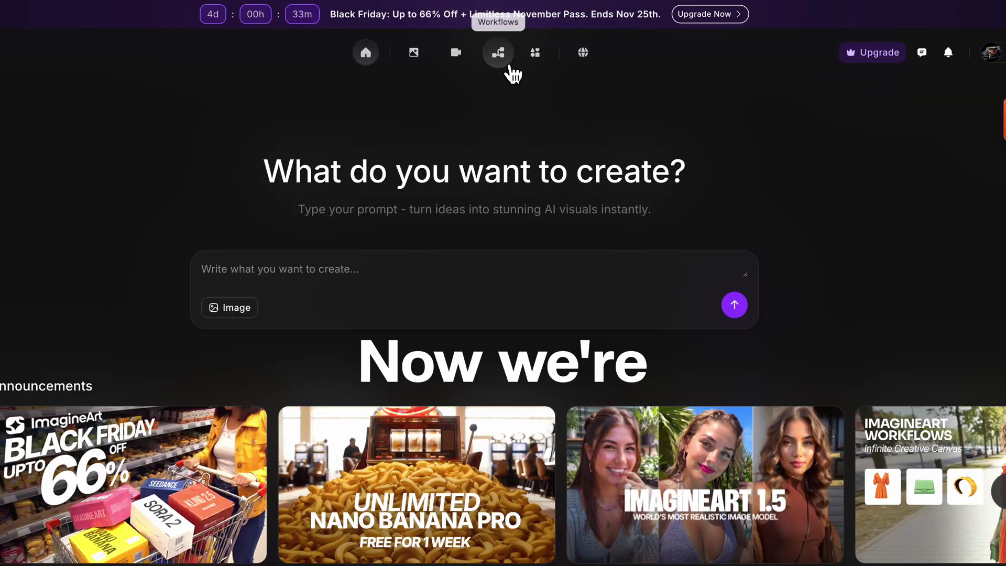
pyautogui.click(506, 68)
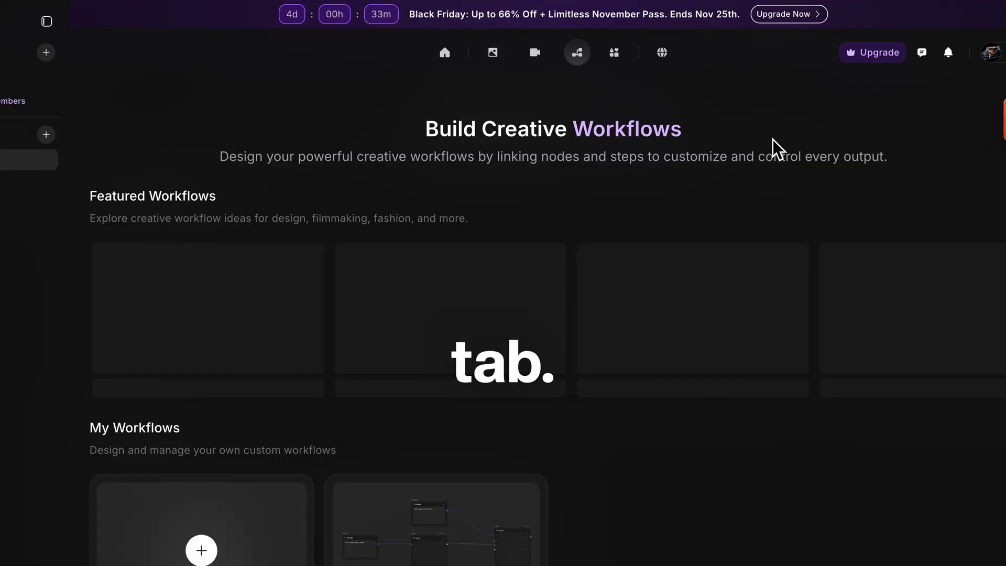
# Browse through more examples in the Featured Workflows carousel.
pyautogui.click(989, 309)
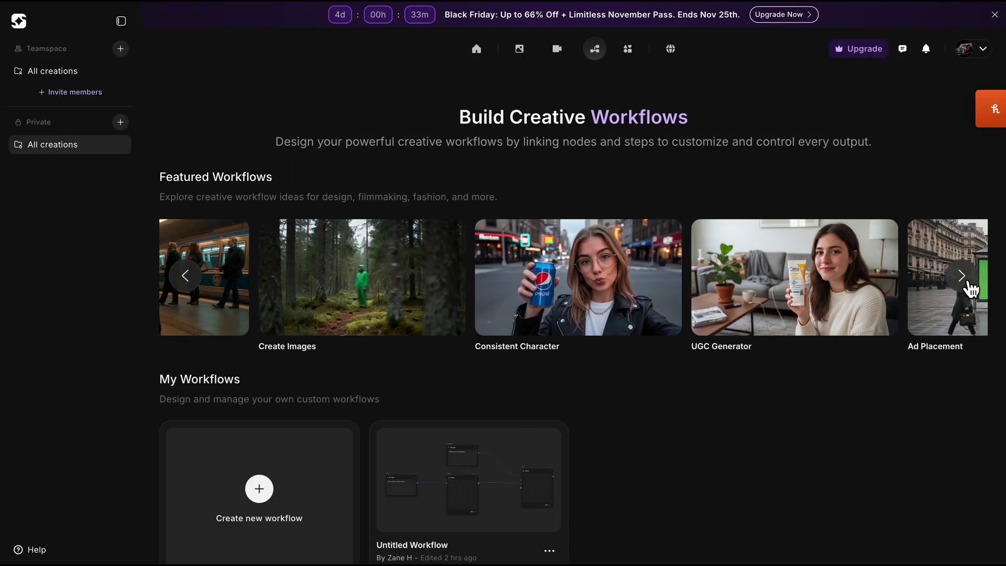
pyautogui.click(962, 276)
pyautogui.click(962, 276)
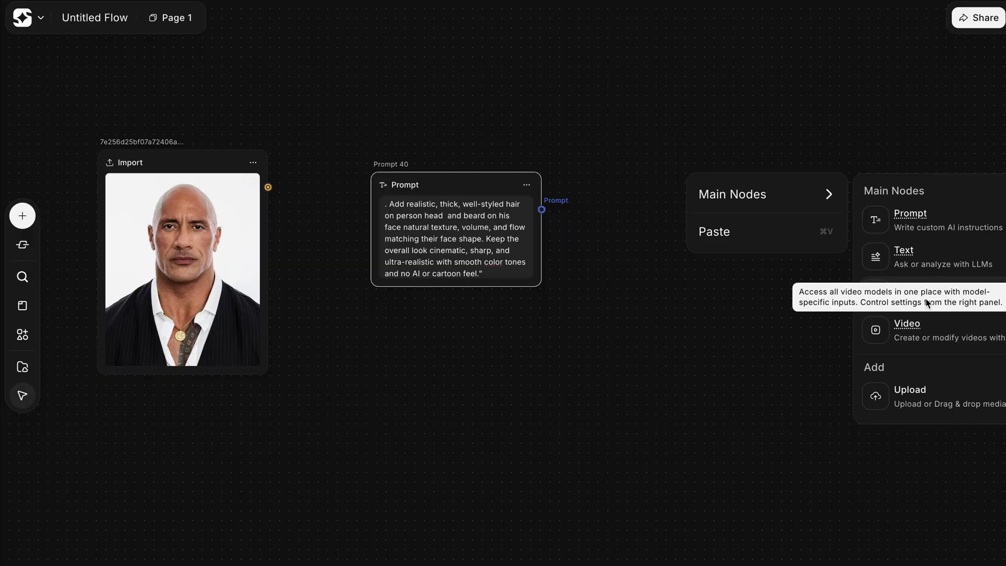
# Feed the imported photo into a new Image node, run it, and set Video 4 to Kling 2.1 Pro.
pyautogui.click(926, 303)
pyautogui.click(578, 211)
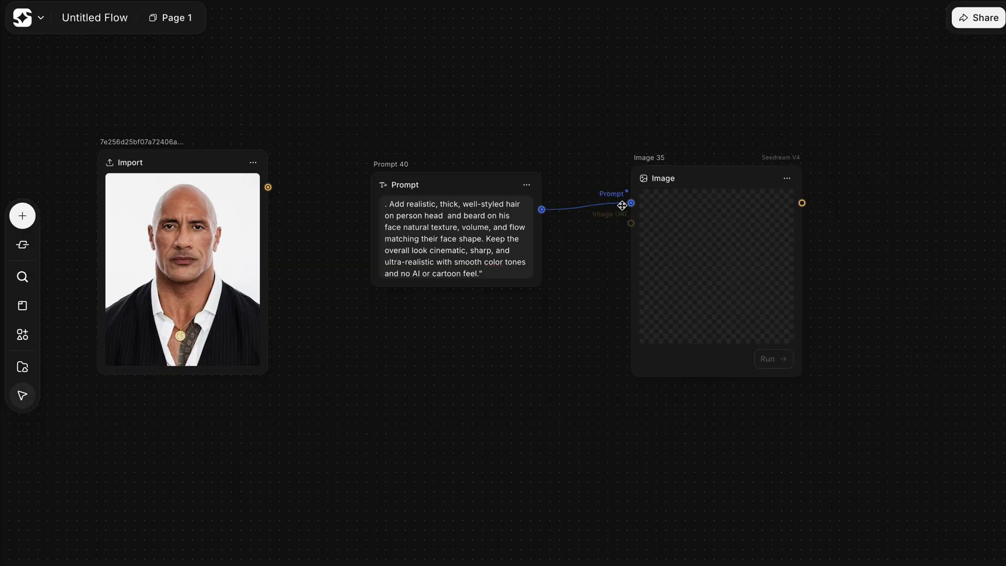
pyautogui.moveTo(268, 187); pyautogui.dragTo(631, 223)
pyautogui.click(773, 358)
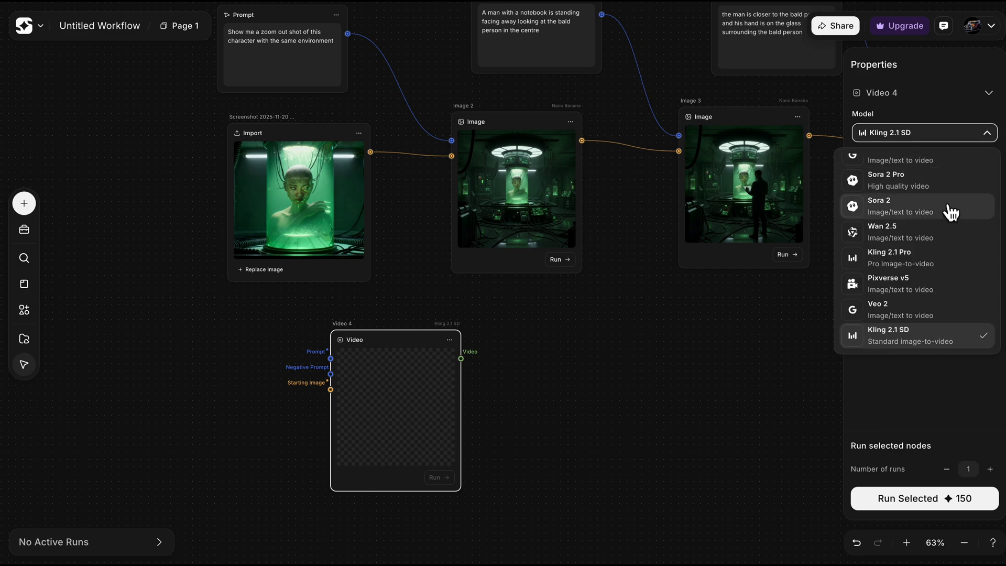
pyautogui.click(949, 211)
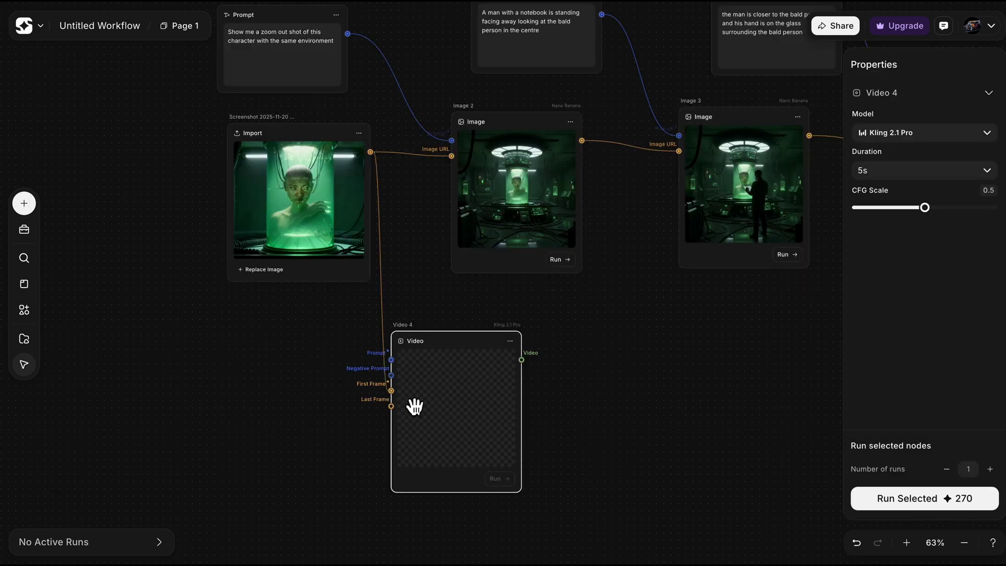
pyautogui.moveTo(415, 406); pyautogui.dragTo(524, 416)
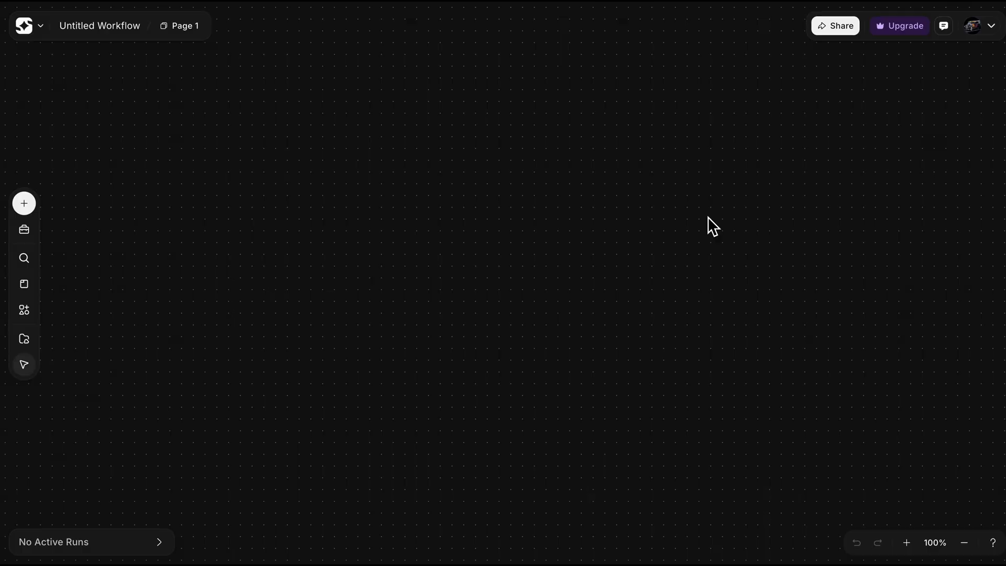
pyautogui.click(31, 209)
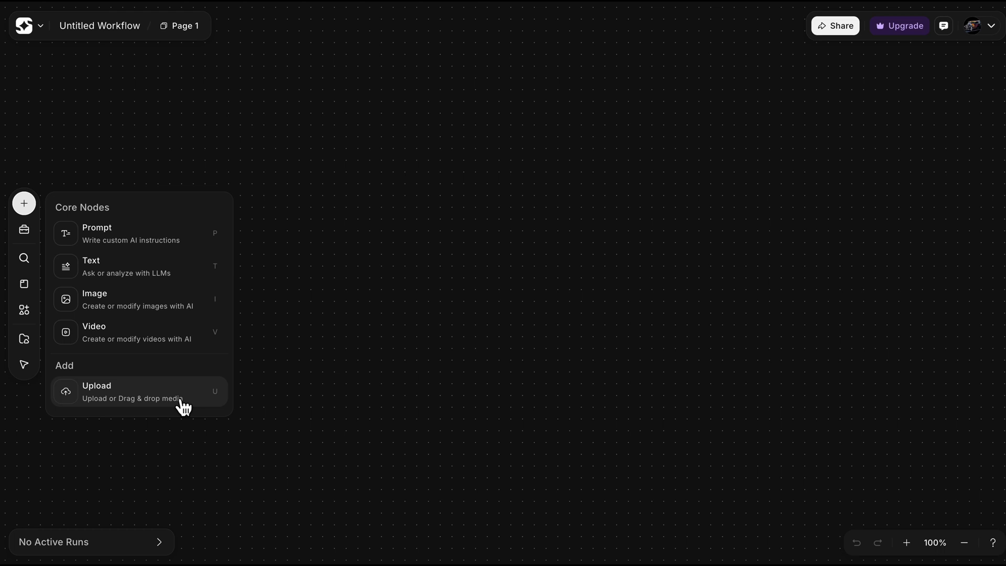
pyautogui.click(24, 231)
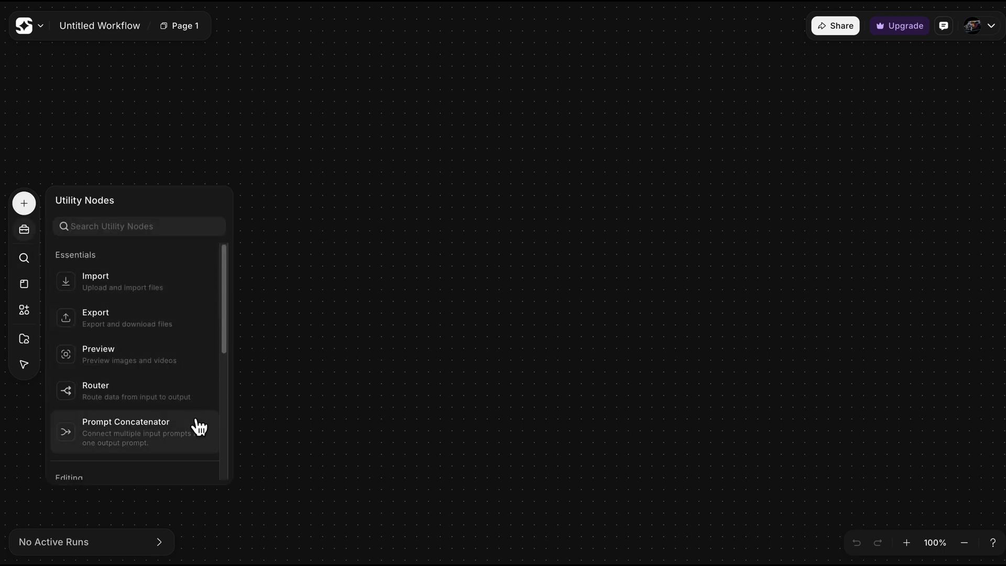
pyautogui.click(24, 257)
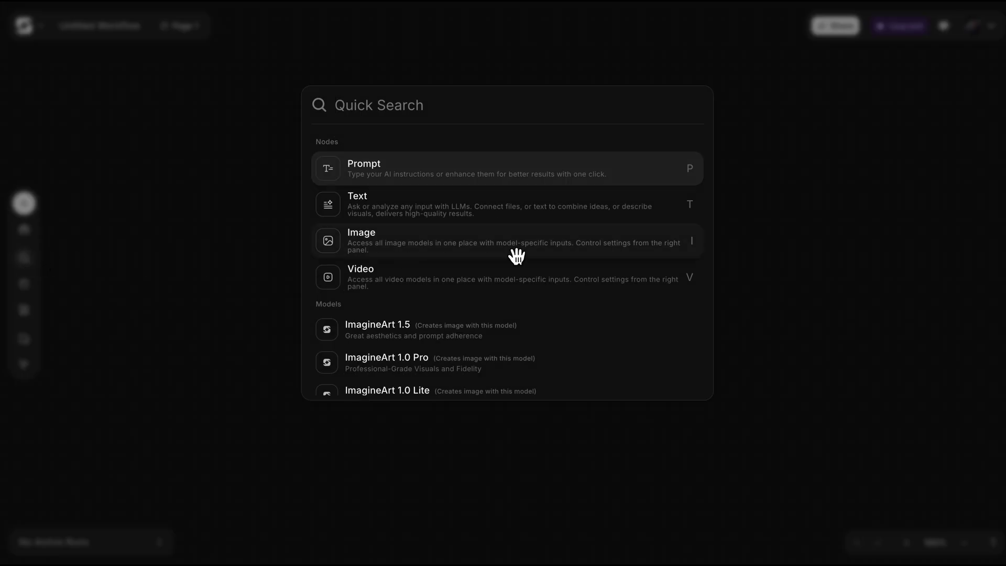
pyautogui.moveTo(709, 156); pyautogui.dragTo(718, 234)
pyautogui.press('Escape')
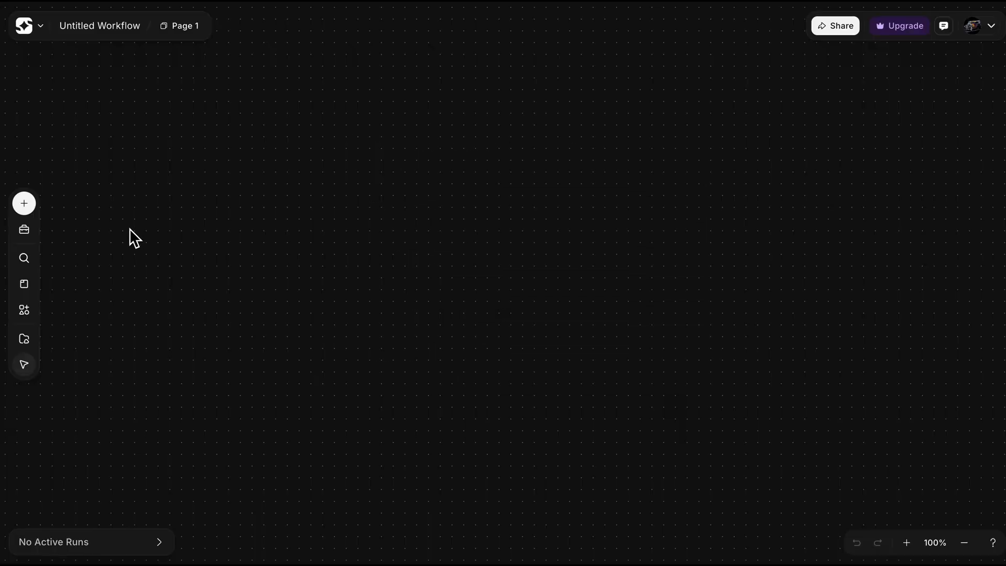
# Add an Image node with a Prompt node feeding it.
pyautogui.click(24, 208)
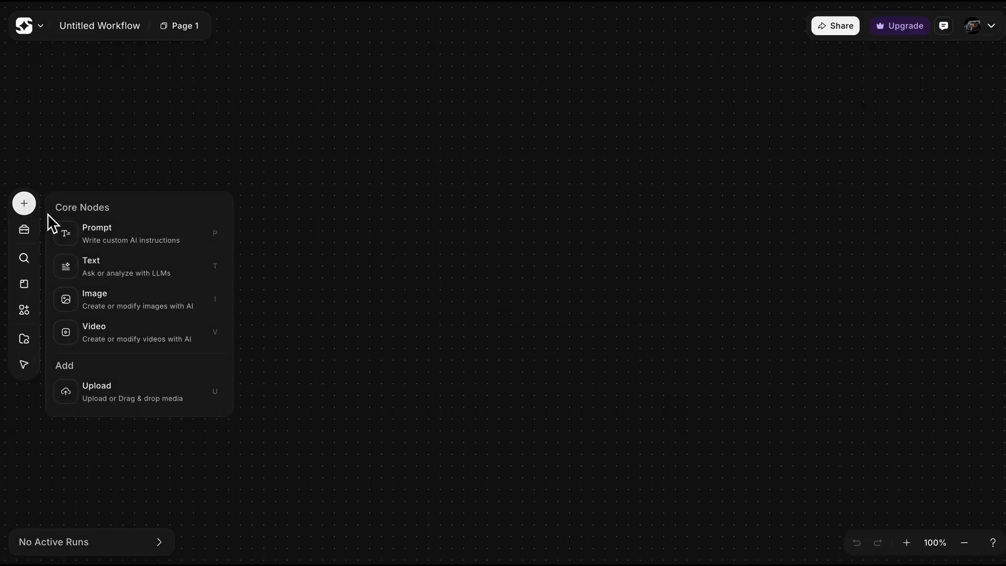
pyautogui.click(162, 311)
pyautogui.moveTo(526, 276); pyautogui.dragTo(553, 276)
pyautogui.click(331, 260)
pyautogui.click(32, 212)
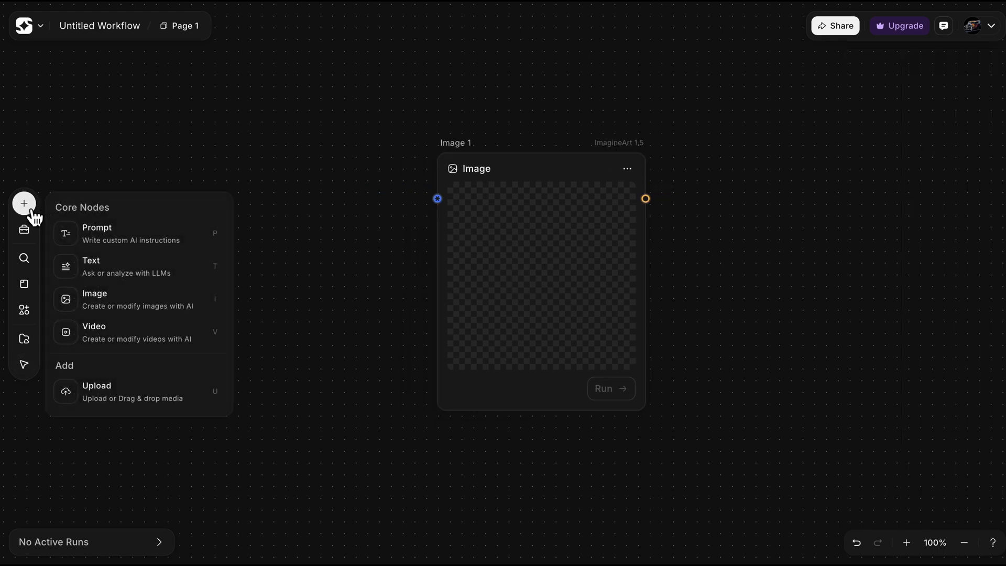
pyautogui.click(138, 241)
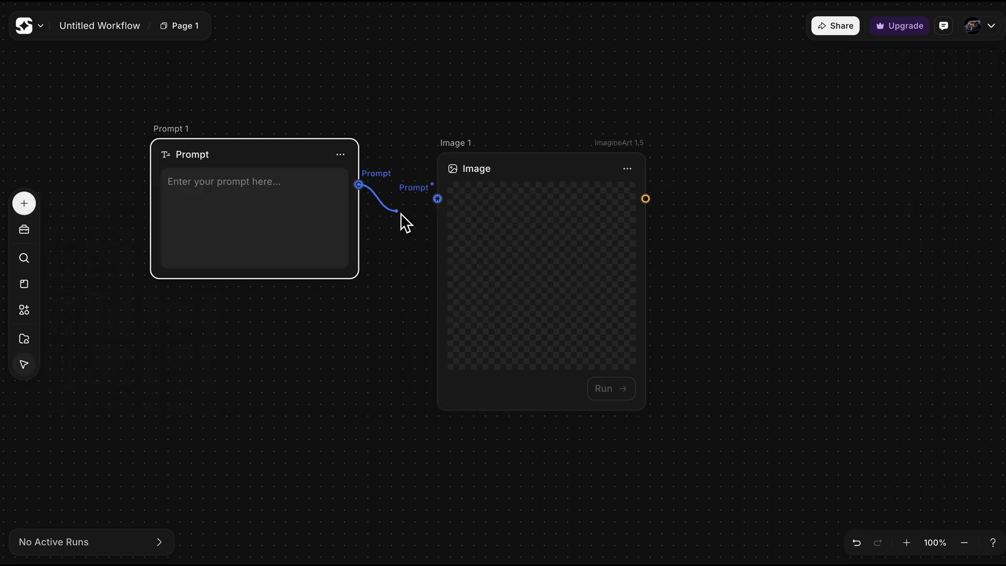
# Add Video 1 and a second Prompt node wired to Video 1's Prompt input.
pyautogui.click(24, 203)
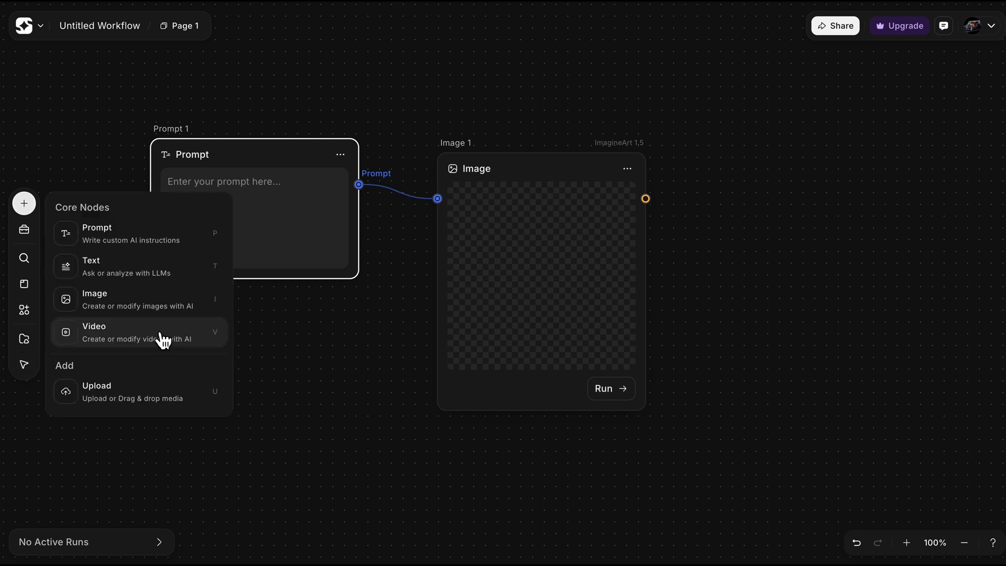
pyautogui.click(162, 338)
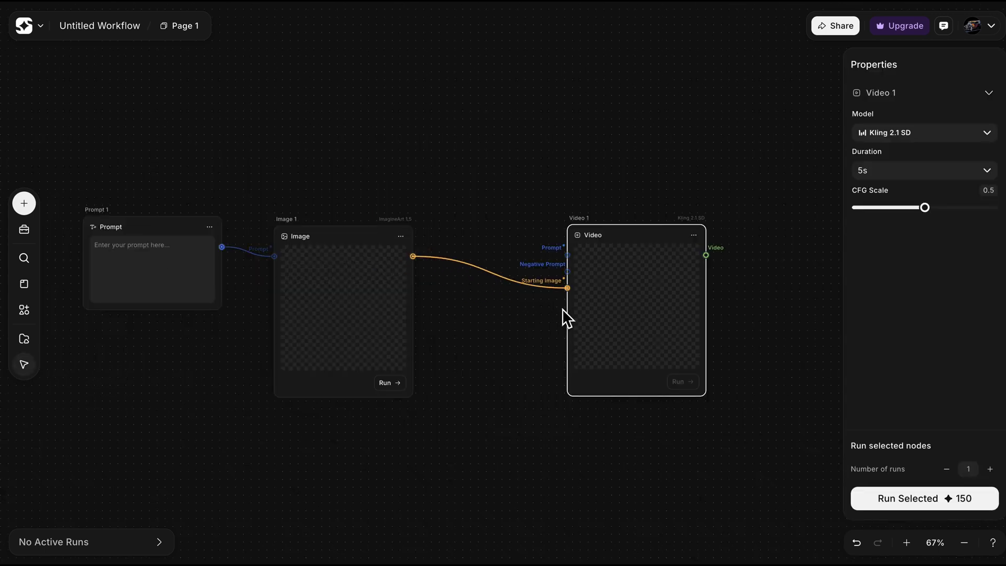
pyautogui.click(24, 203)
pyautogui.moveTo(141, 238); pyautogui.dragTo(402, 126)
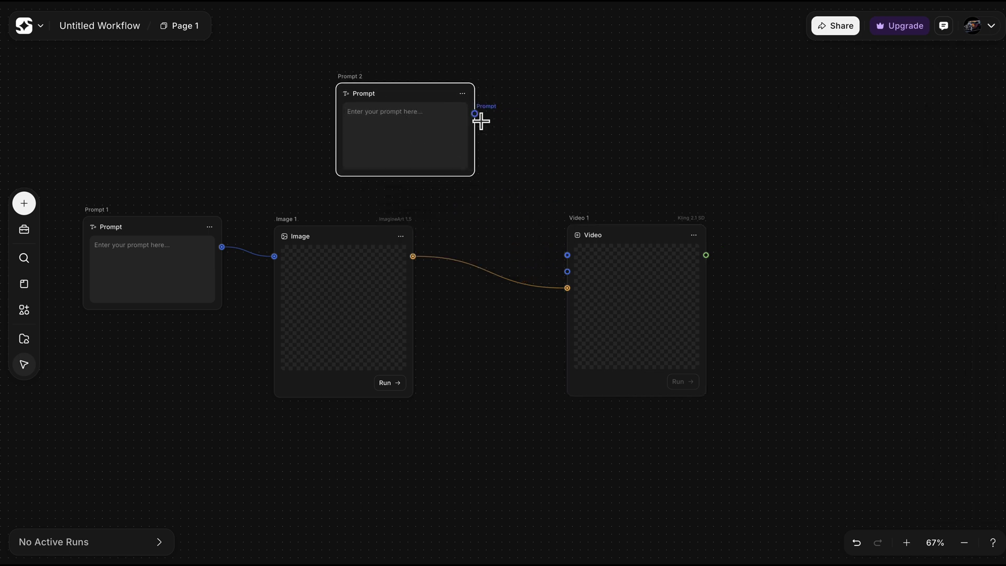
pyautogui.moveTo(589, 230); pyautogui.dragTo(567, 255)
# Add an Export node right of Video 1 and connect Video 1's output to it.
pyautogui.click(24, 203)
pyautogui.click(140, 330)
pyautogui.moveTo(514, 233); pyautogui.dragTo(878, 289)
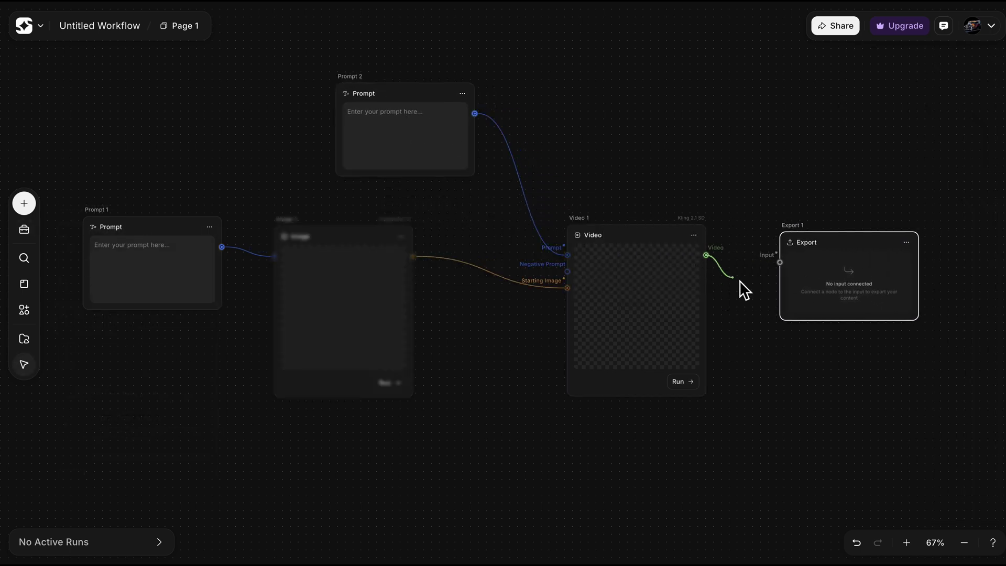
pyautogui.moveTo(744, 289); pyautogui.dragTo(780, 262)
# Set Image 1's aspect ratio to 16:9 widescreen.
pyautogui.click(338, 279)
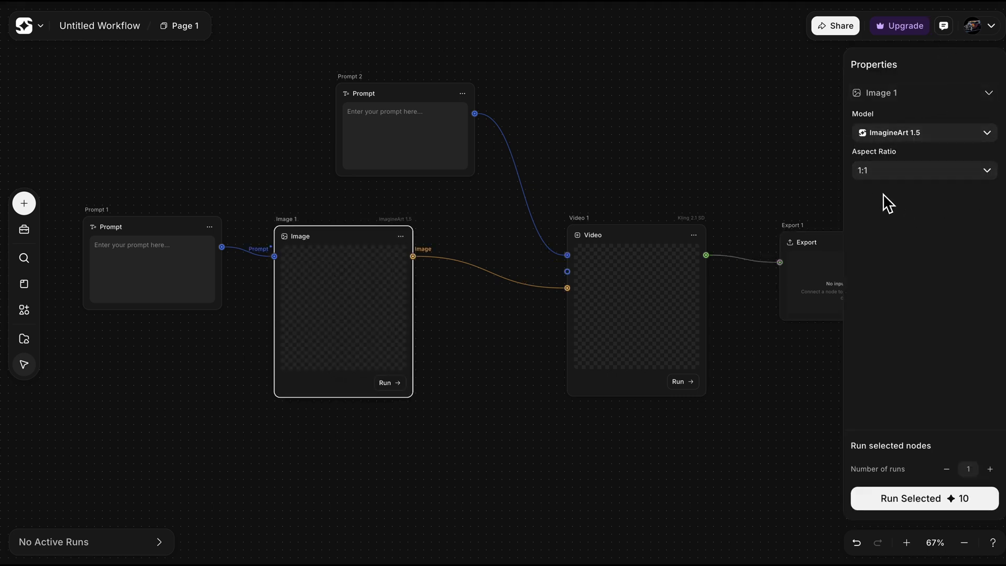
pyautogui.click(937, 136)
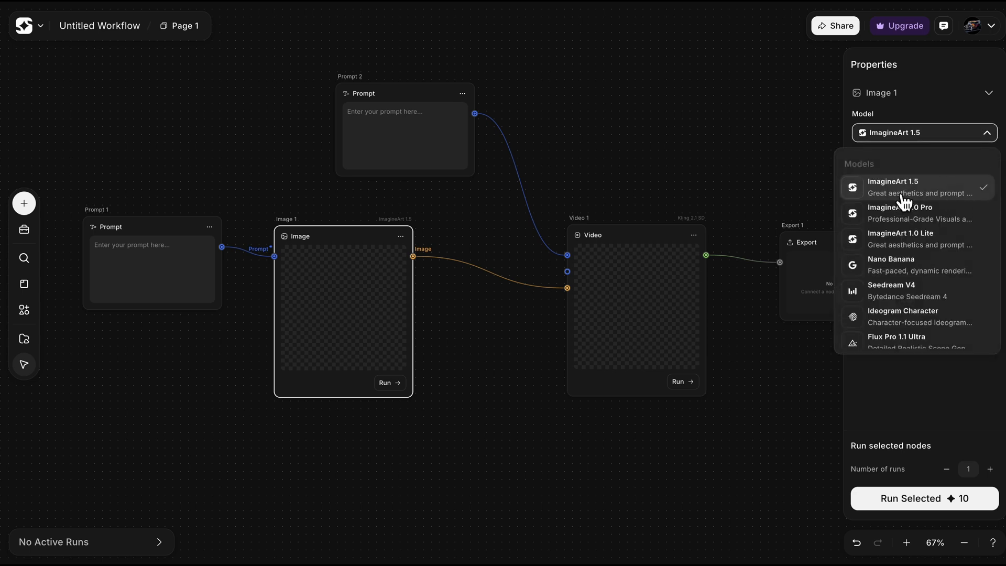
pyautogui.click(949, 107)
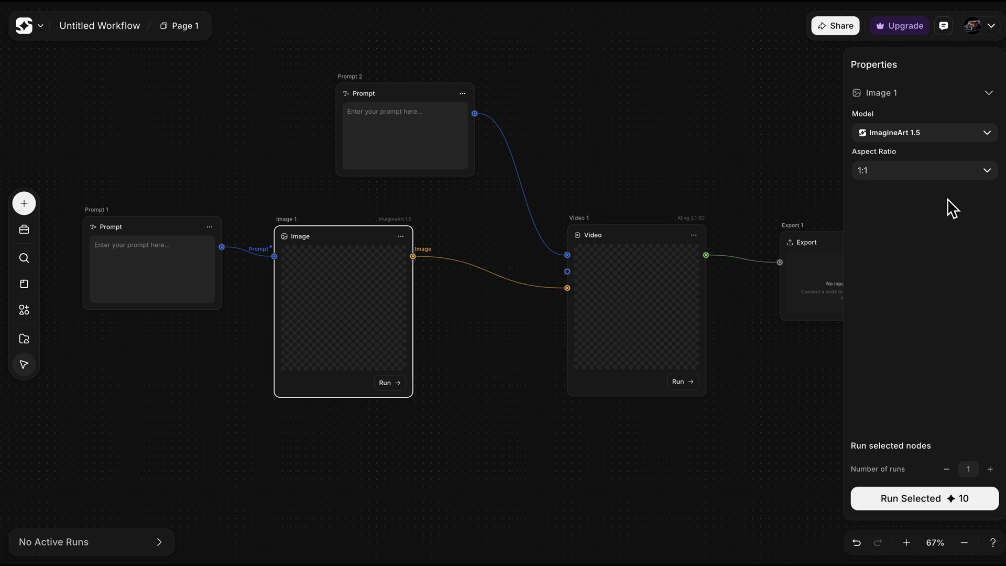
pyautogui.click(863, 170)
pyautogui.scroll(-3, 935, 264)
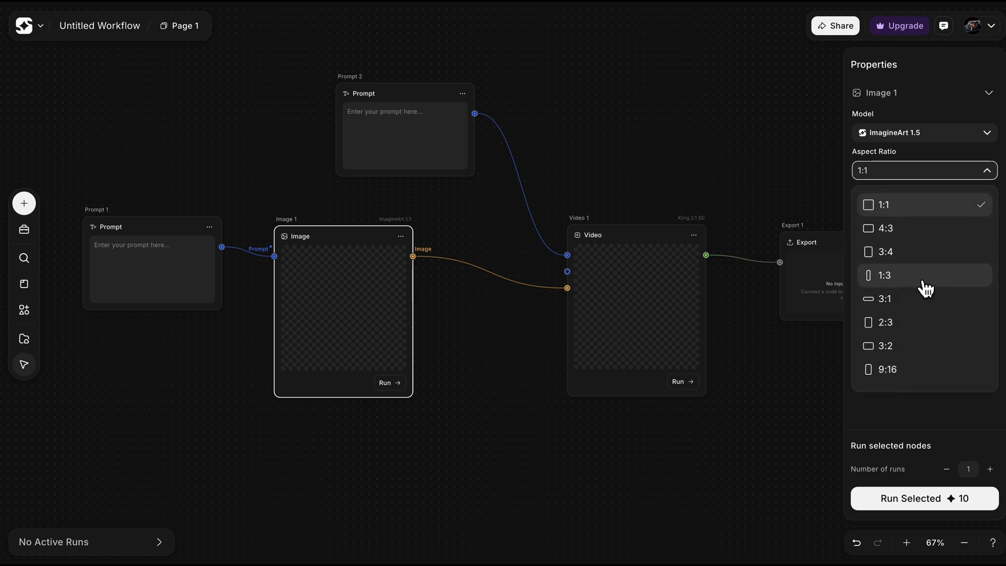
pyautogui.click(920, 373)
# Switch Video 1 to Veo 3, a model with audio, keeping 16:9.
pyautogui.moveTo(675, 282); pyautogui.dragTo(480, 225)
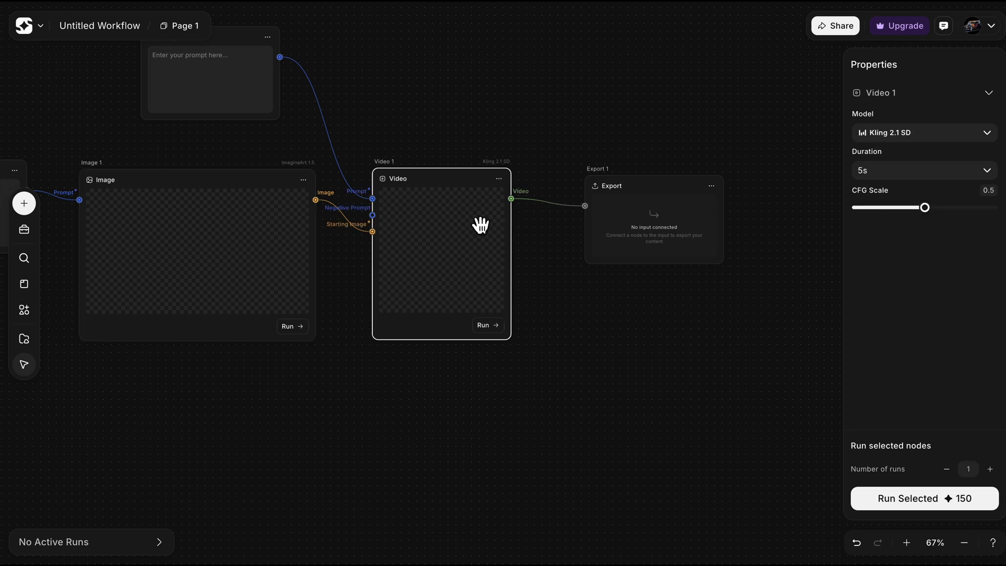
pyautogui.click(952, 136)
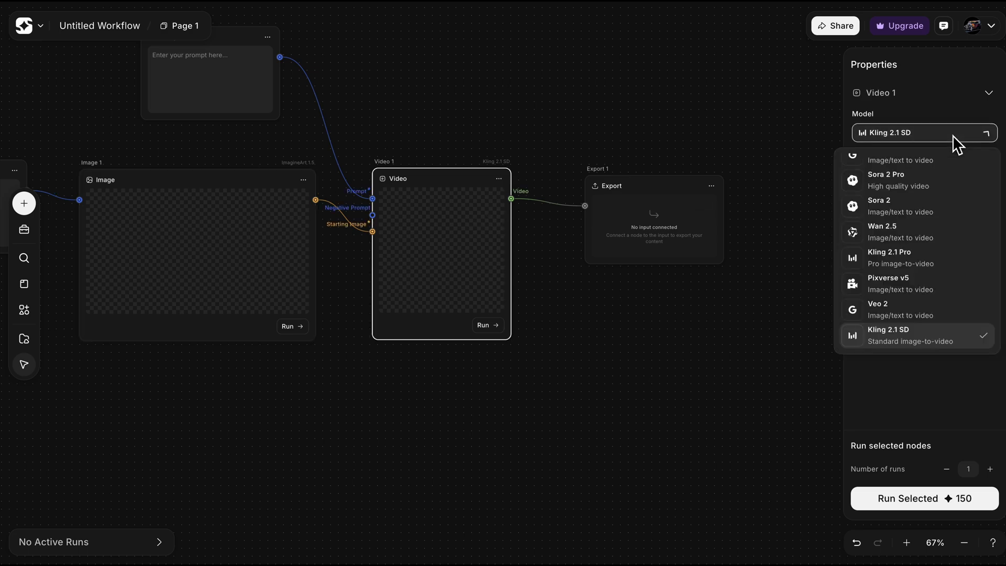
pyautogui.click(955, 226)
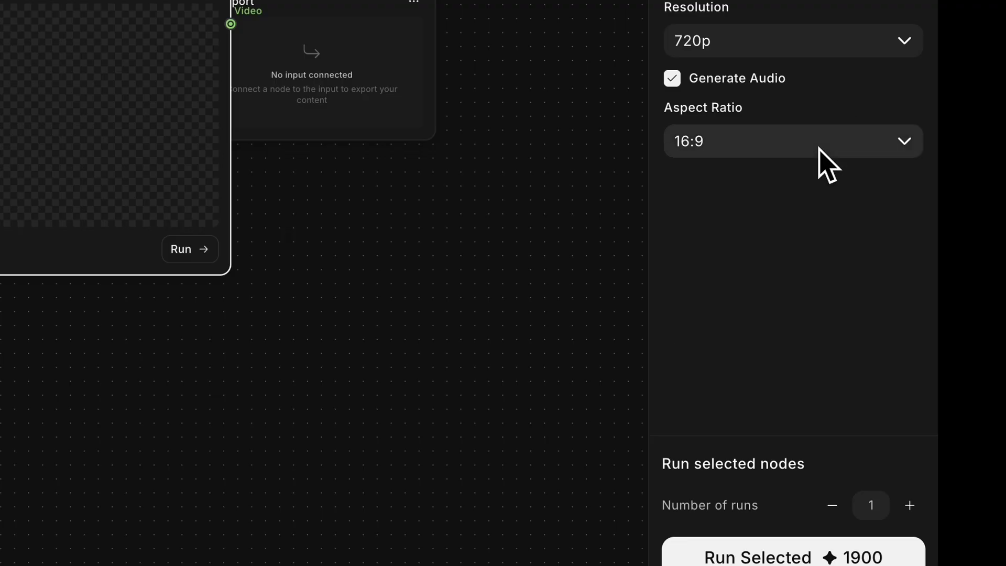
pyautogui.click(819, 150)
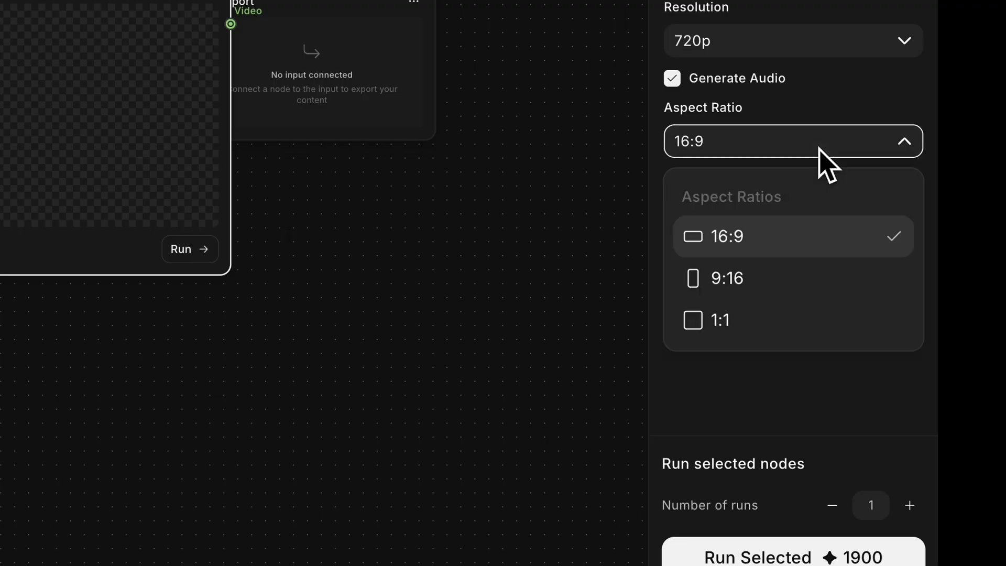
pyautogui.click(818, 150)
pyautogui.click(819, 149)
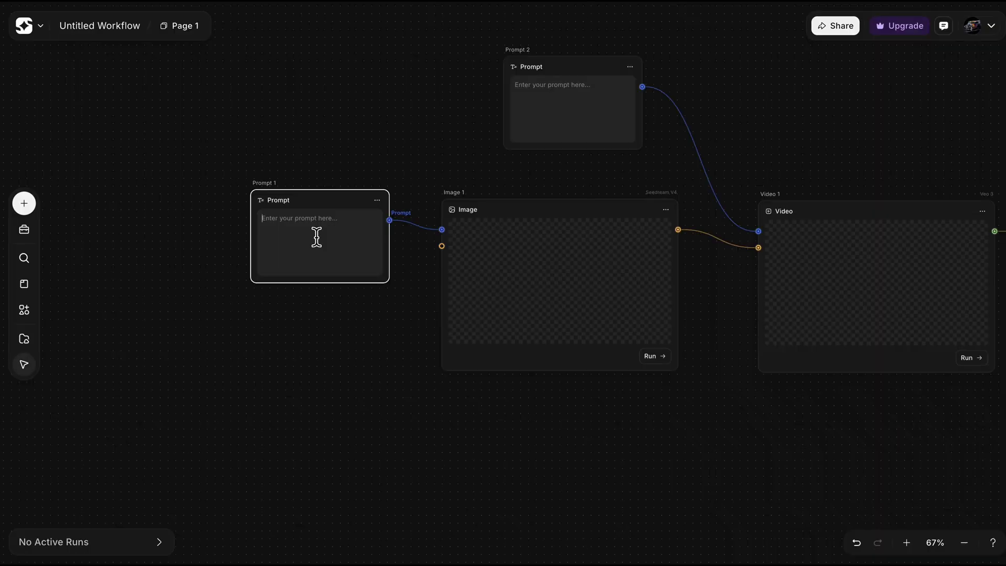
# Replace Prompt 1 with a Gemini 2.5 Flash Text node asking 'Write me a prompt', then run the video.
pyautogui.press('Delete')
pyautogui.click(25, 203)
pyautogui.click(168, 270)
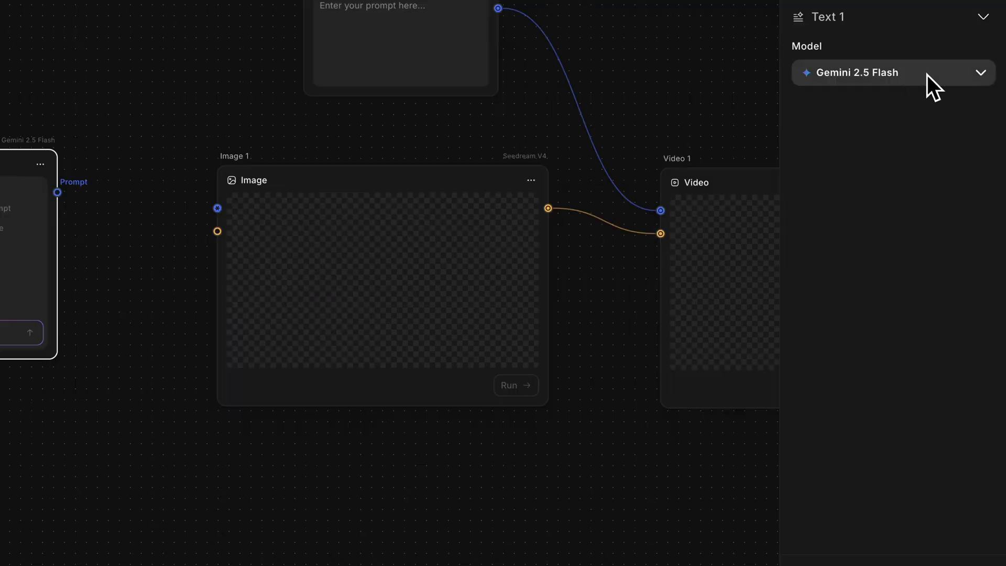
pyautogui.click(953, 134)
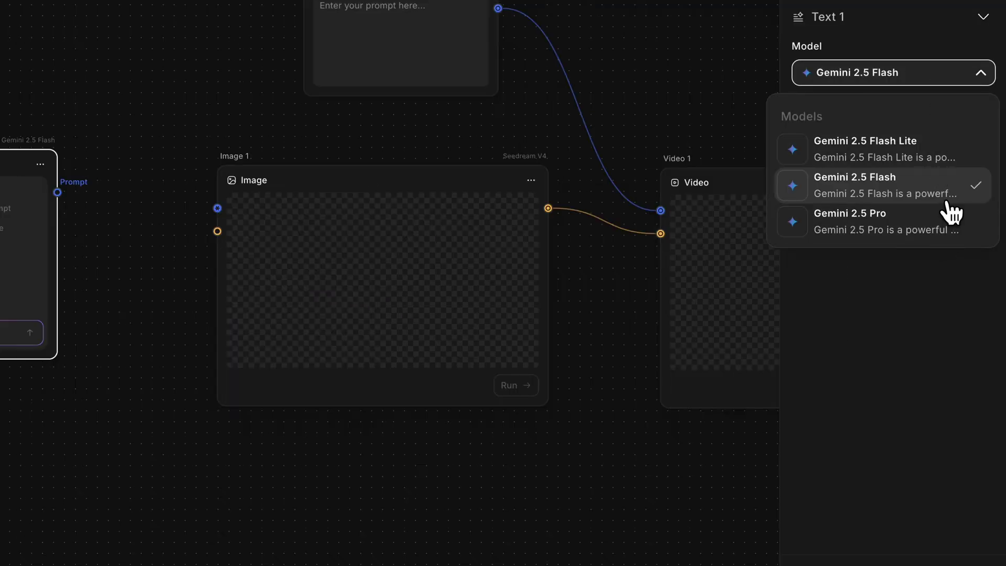
pyautogui.click(947, 178)
pyautogui.write('Write me a prompt')
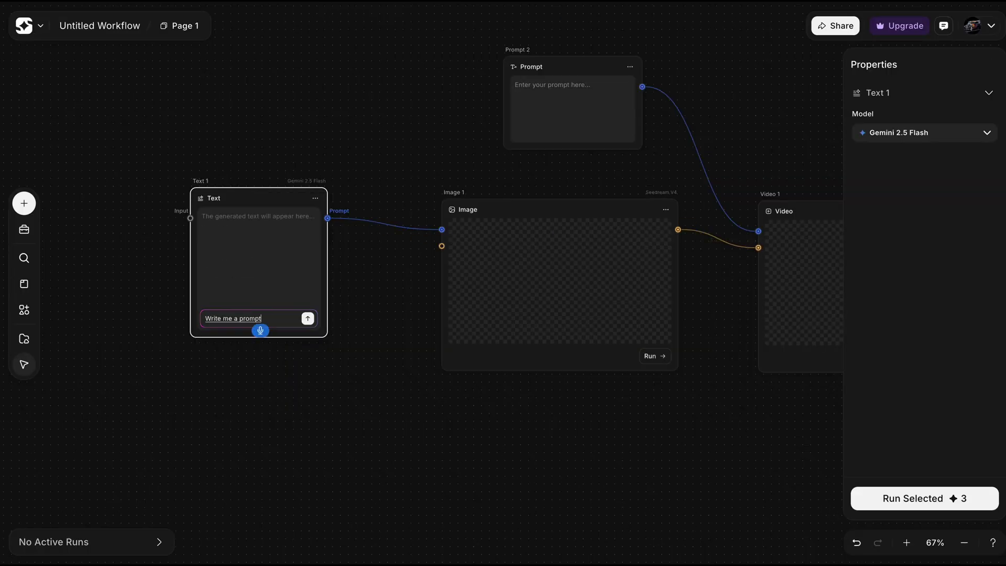
pyautogui.write('s')
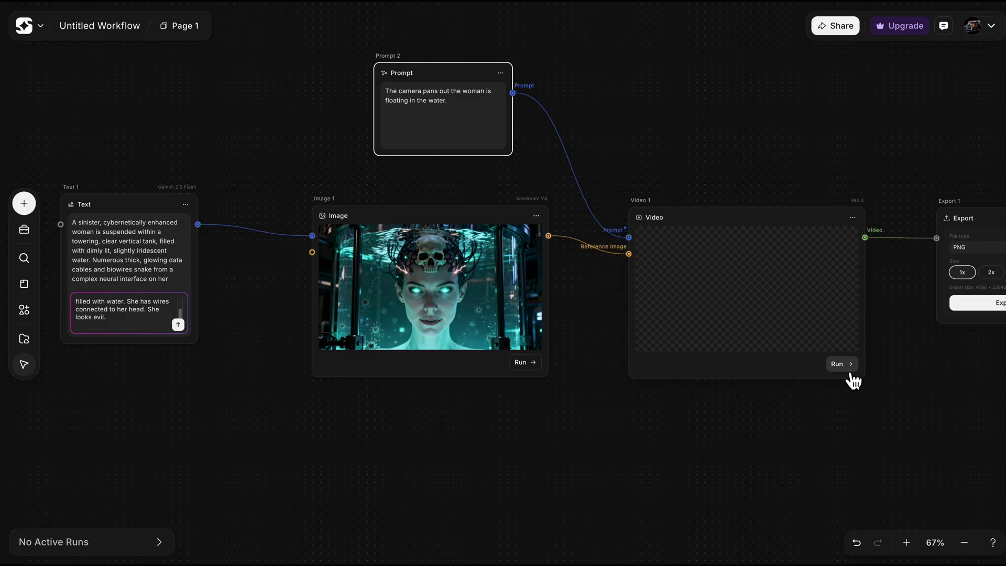
pyautogui.click(848, 371)
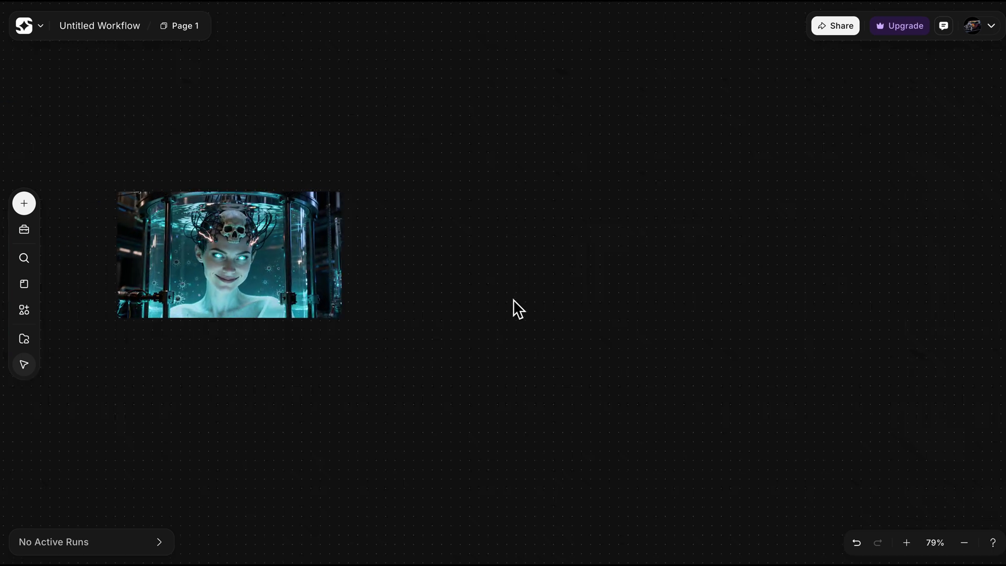
# Add an Import node from the utility nodes.
pyautogui.click(39, 214)
pyautogui.click(37, 230)
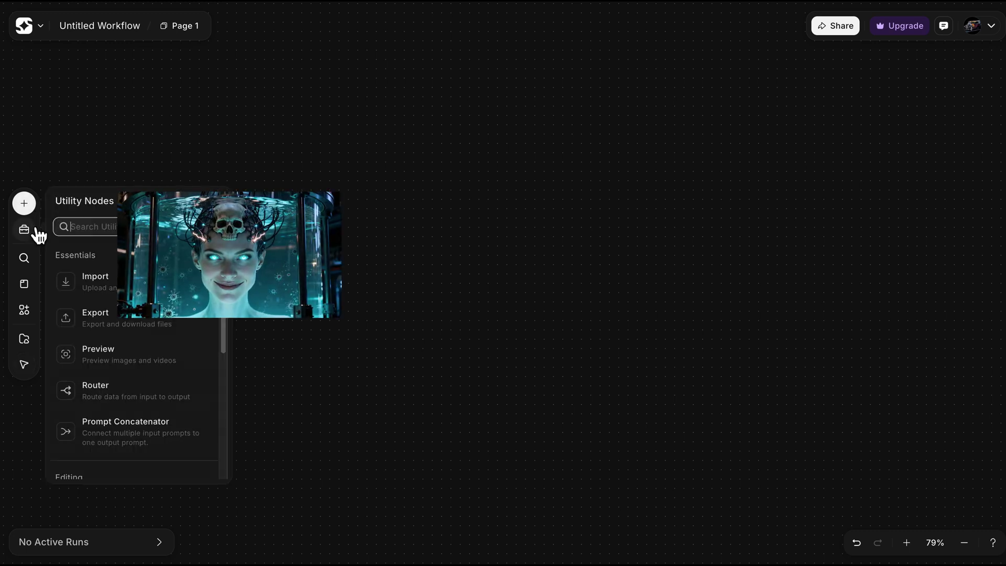
pyautogui.click(147, 291)
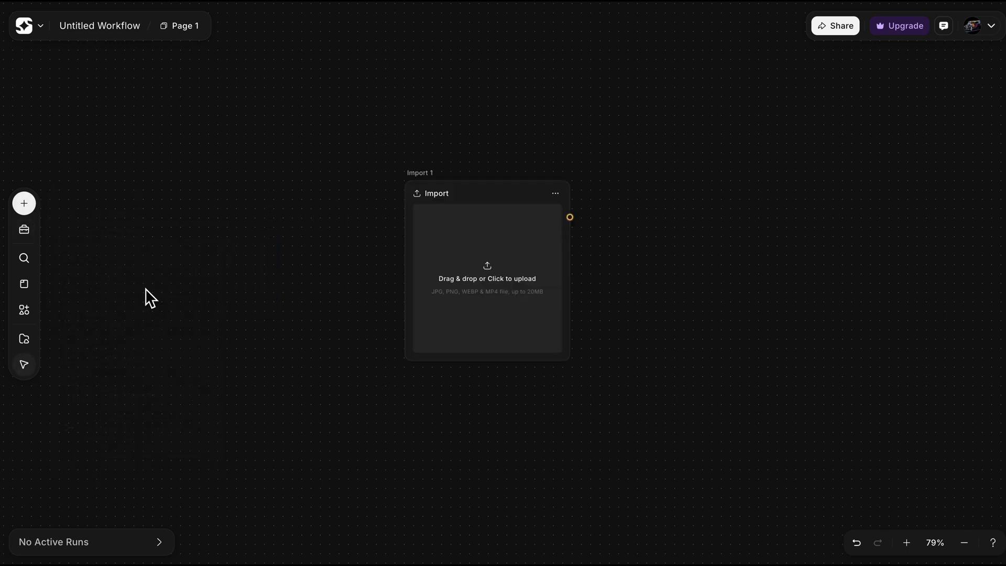
# Add a Nano Banana image node and a Prompt node for Image 2.
pyautogui.click(24, 203)
pyautogui.click(161, 299)
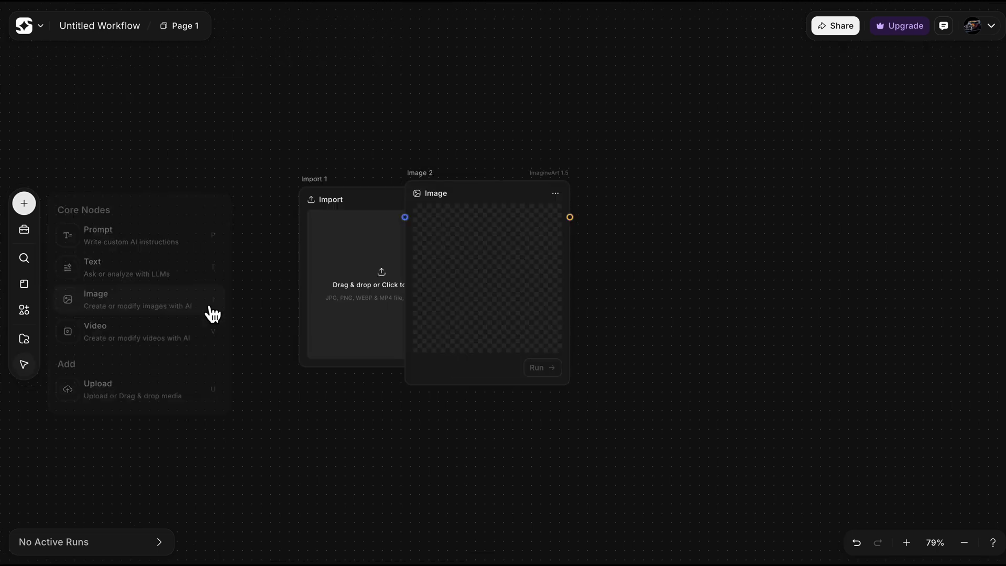
pyautogui.click(924, 133)
pyautogui.click(954, 245)
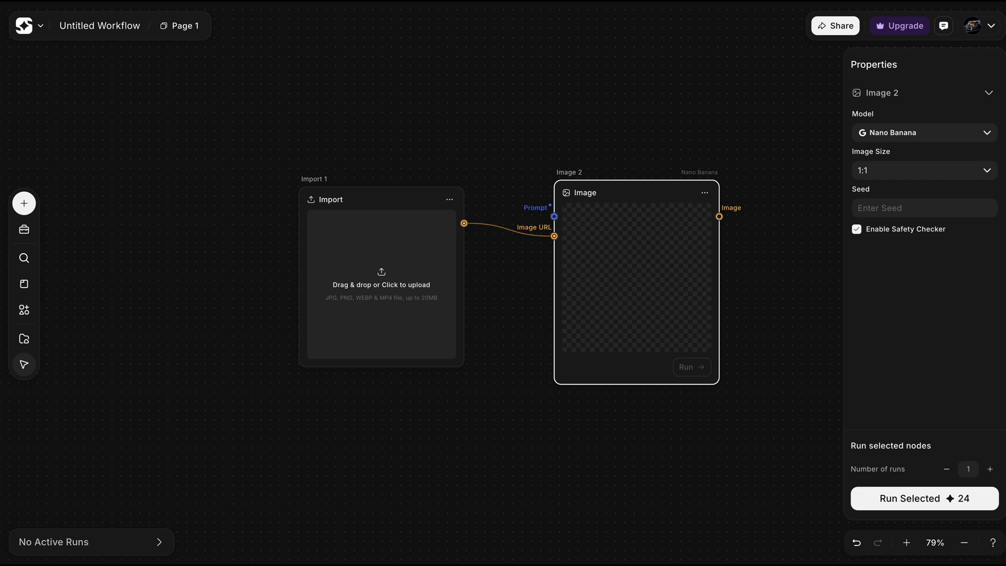
pyautogui.click(24, 204)
pyautogui.click(166, 251)
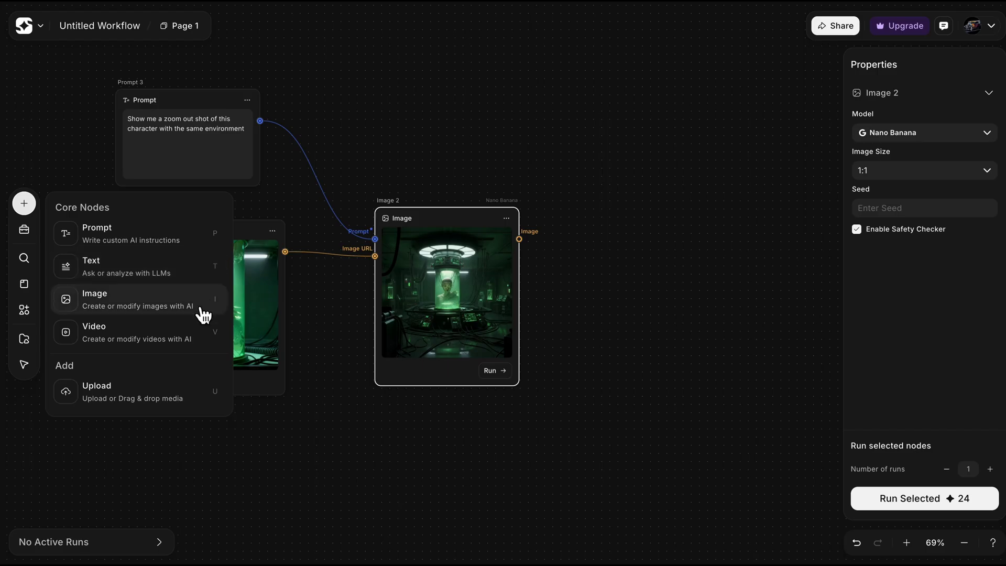
# Add Image 3 after Image 2 and set its model to Nano Banana.
pyautogui.click(203, 315)
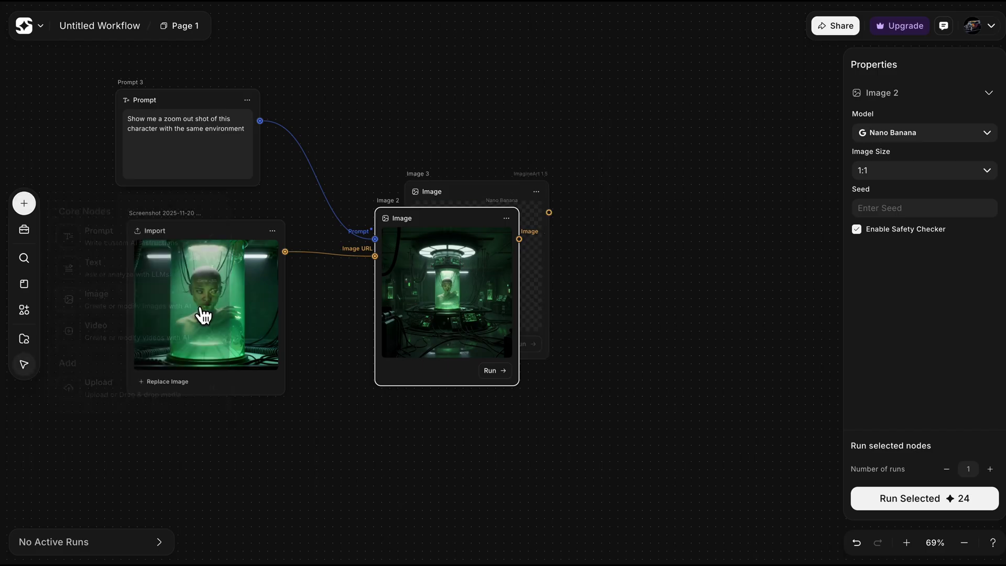
pyautogui.click(713, 224)
pyautogui.click(925, 132)
pyautogui.click(951, 264)
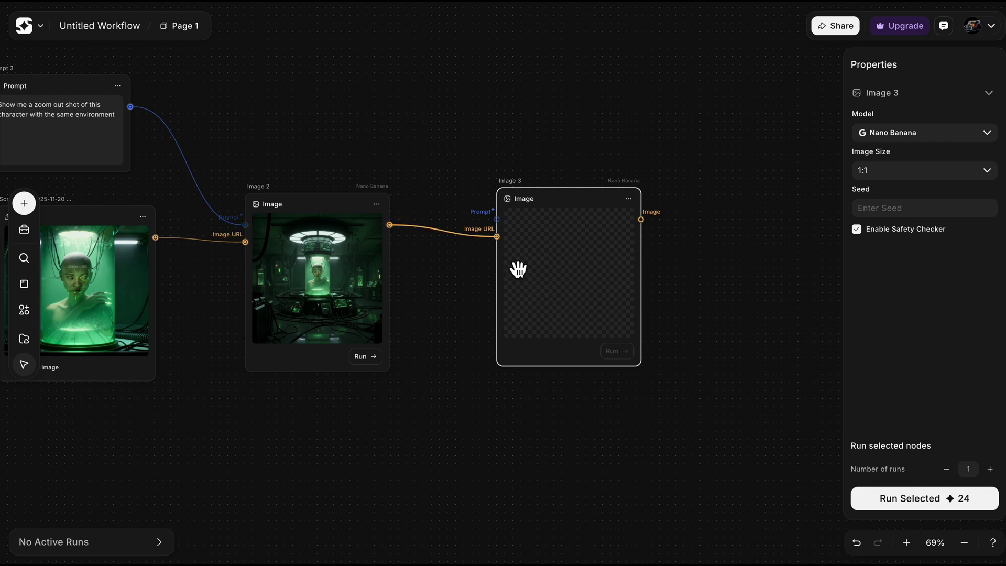
# Place a new Prompt node above Image 3.
pyautogui.click(25, 203)
pyautogui.click(103, 238)
pyautogui.click(417, 143)
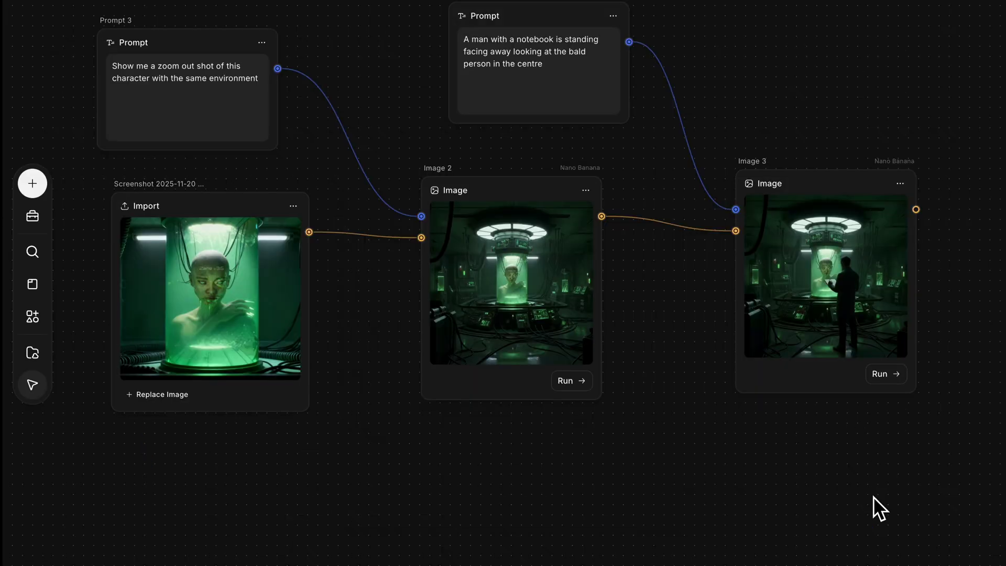
pyautogui.hscroll(3, 873, 496)
pyautogui.scroll(2, 872, 495)
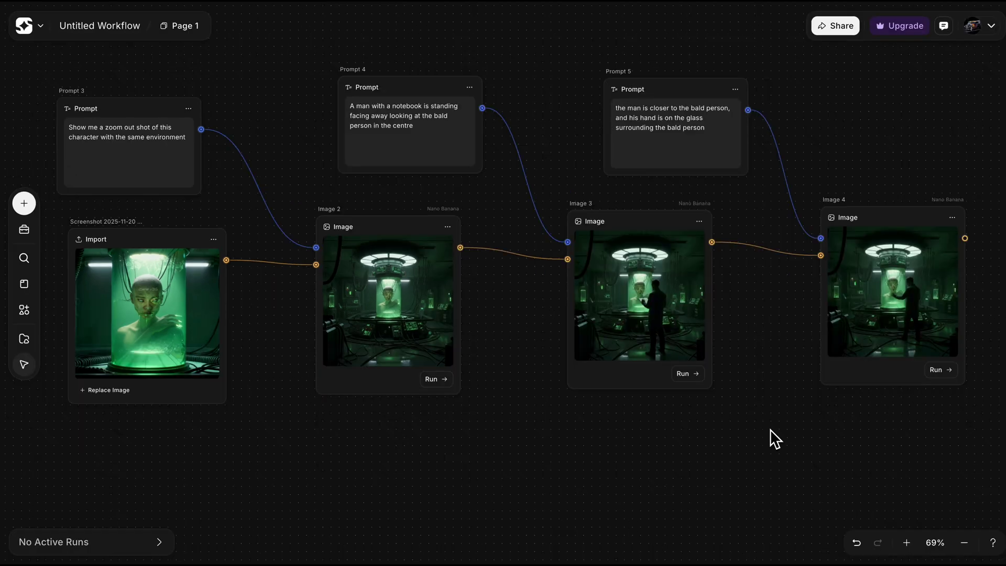
pyautogui.scroll(-2, 770, 438)
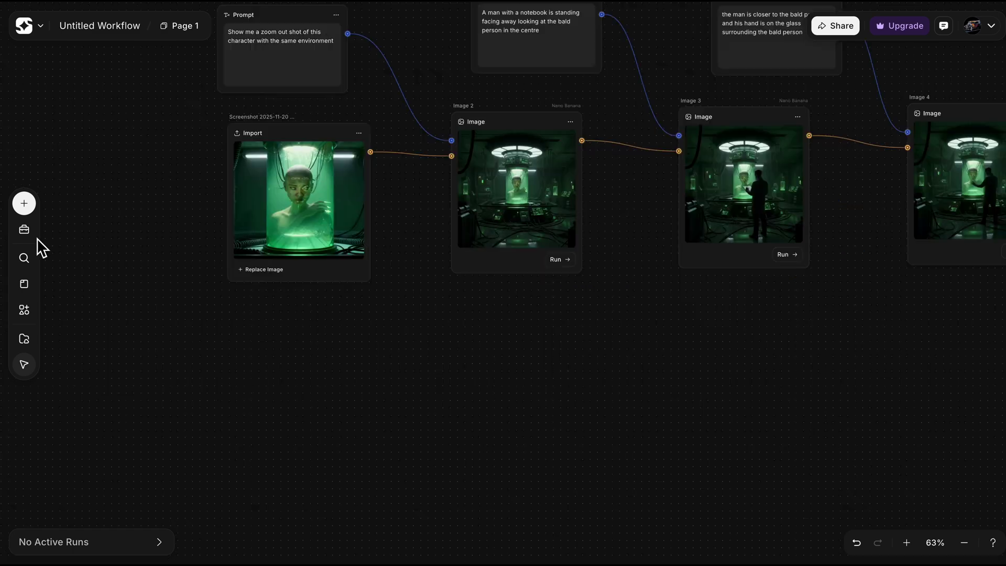
# Add Video 4 below the image chain and set its model to Kling 2.1 Pro.
pyautogui.click(25, 205)
pyautogui.click(164, 341)
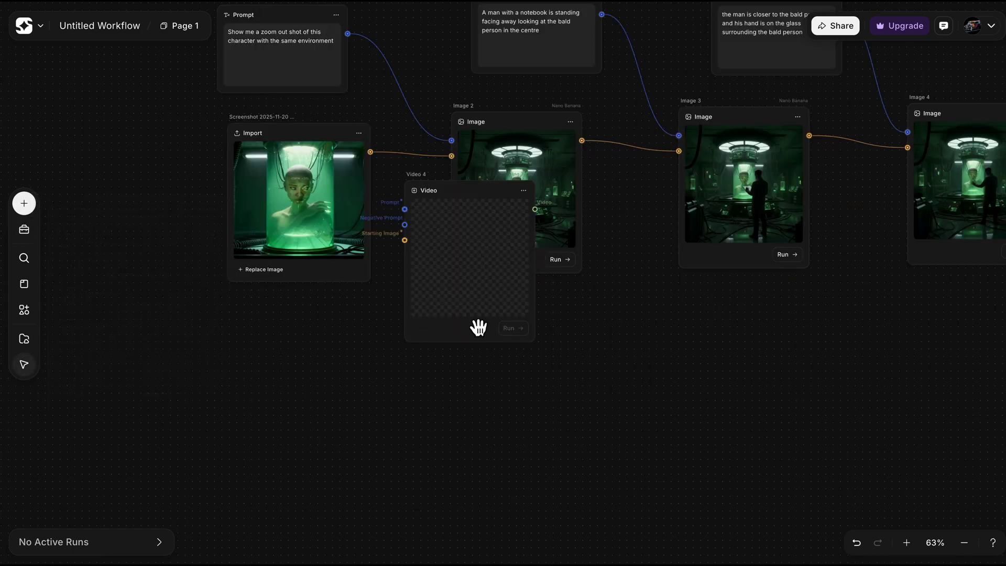
pyautogui.moveTo(487, 278); pyautogui.dragTo(418, 418)
pyautogui.click(938, 133)
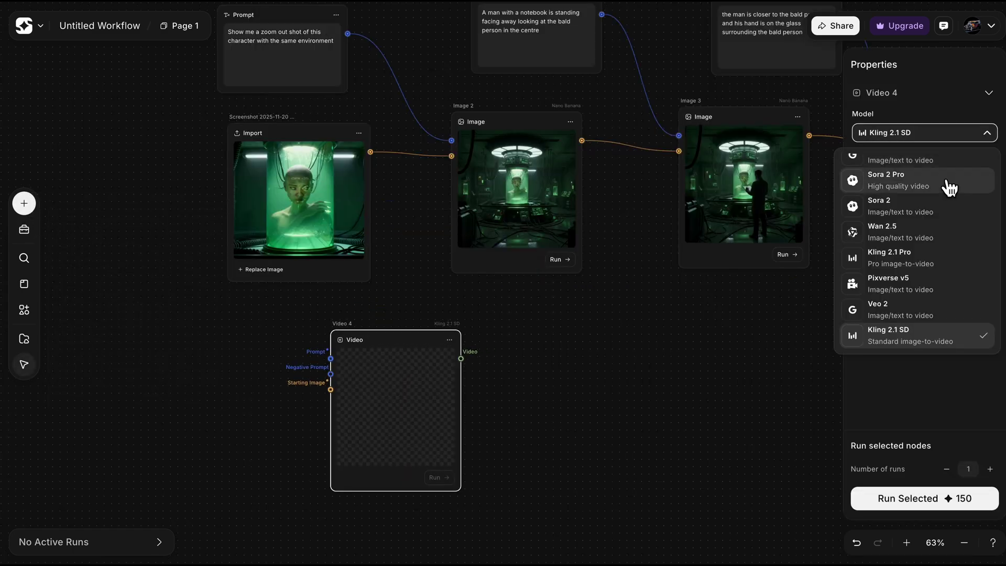
pyautogui.click(949, 251)
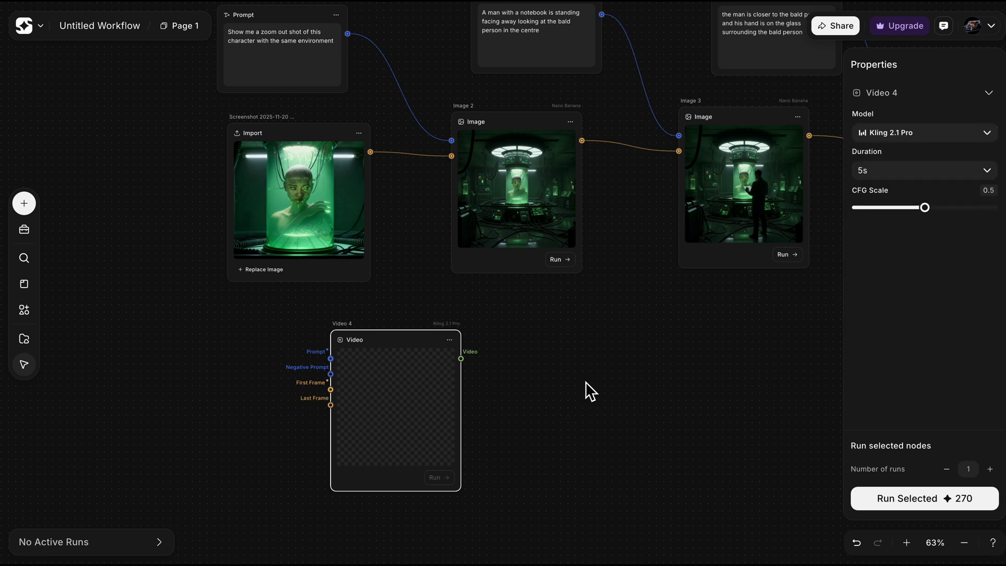
pyautogui.moveTo(399, 423); pyautogui.dragTo(460, 427)
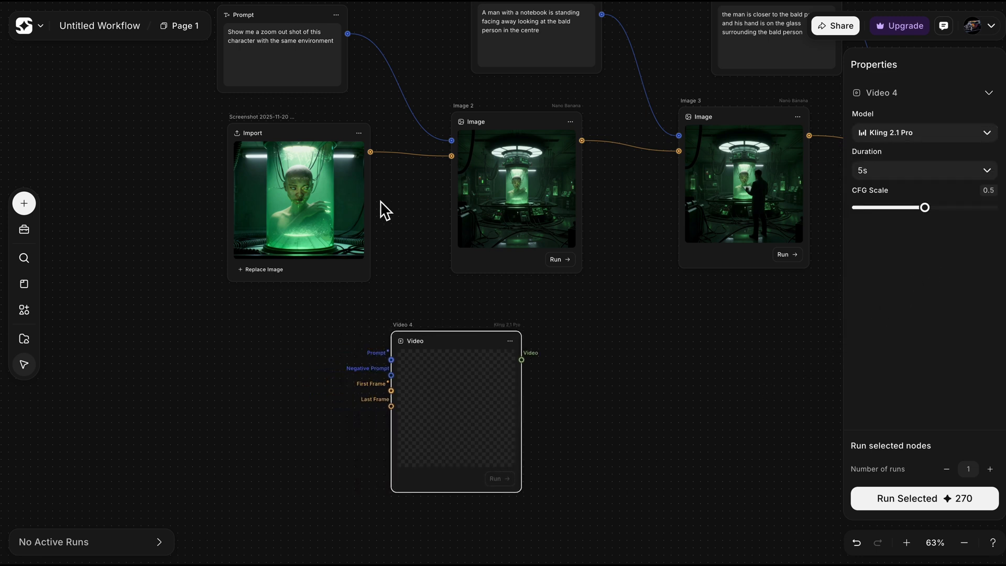
# Wire the imported image to First Frame, Image 2 to Last Frame, and add a Prompt node.
pyautogui.moveTo(370, 153); pyautogui.dragTo(392, 398)
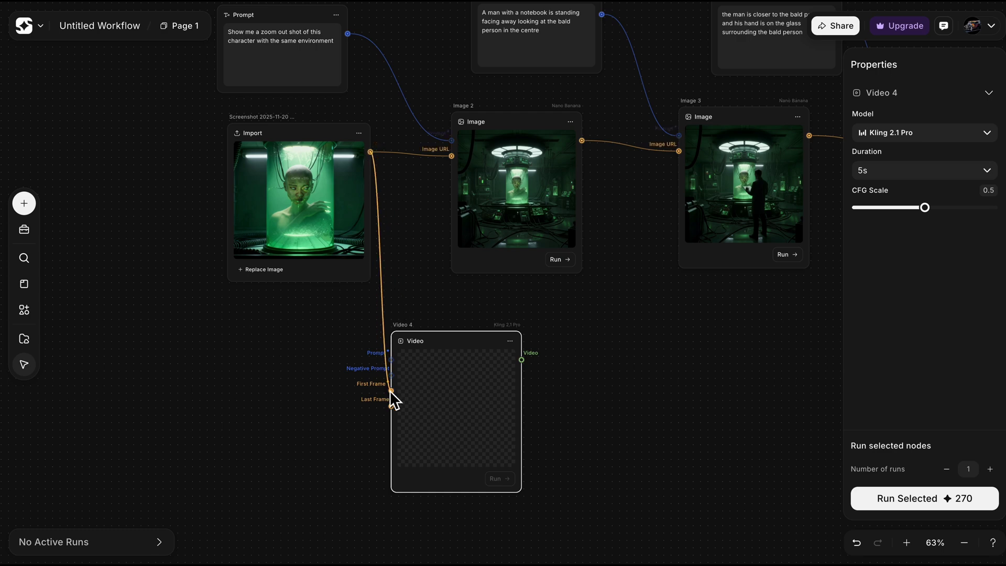
pyautogui.moveTo(392, 398); pyautogui.dragTo(391, 391)
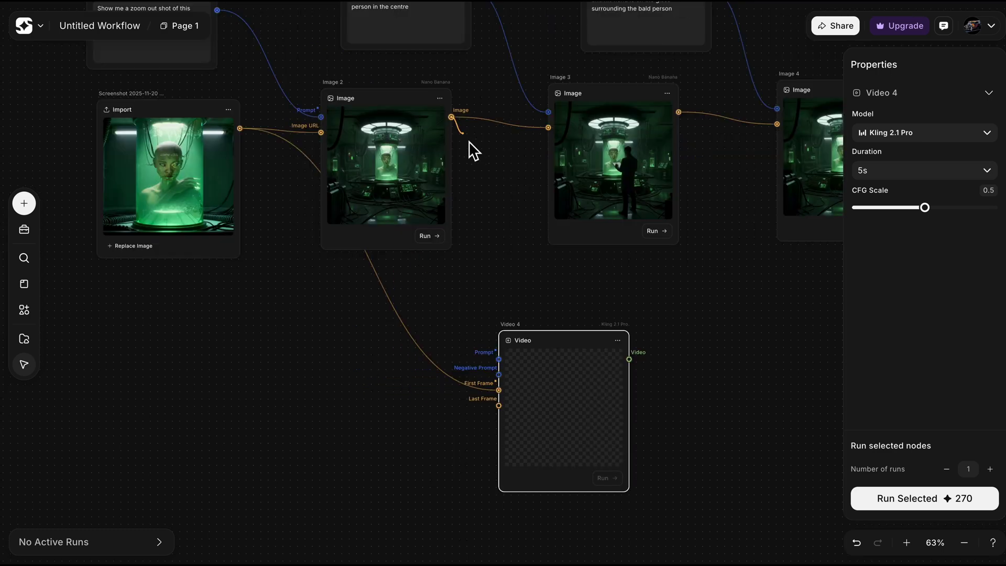
pyautogui.moveTo(451, 117); pyautogui.dragTo(499, 405)
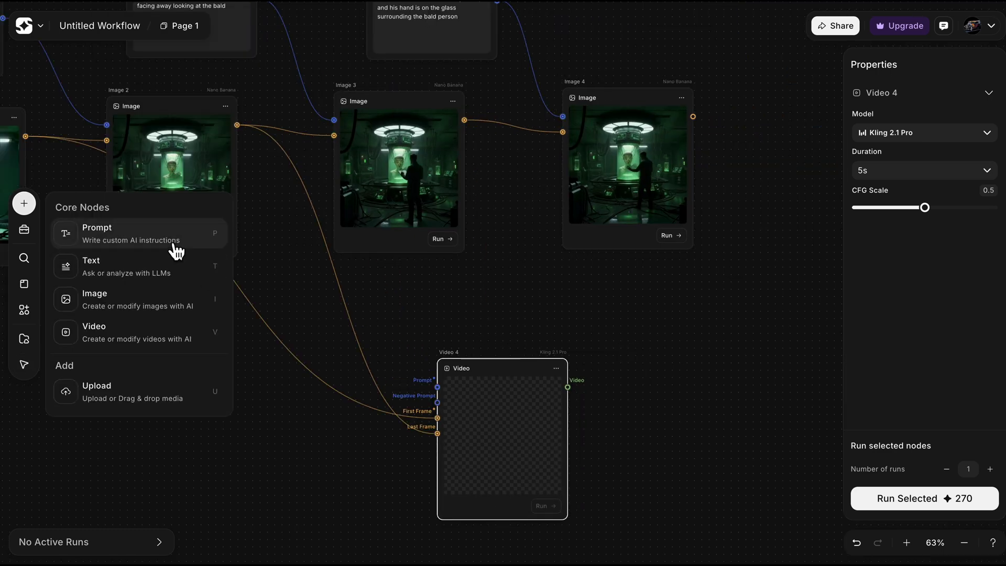
pyautogui.click(176, 251)
pyautogui.moveTo(467, 263); pyautogui.dragTo(360, 314)
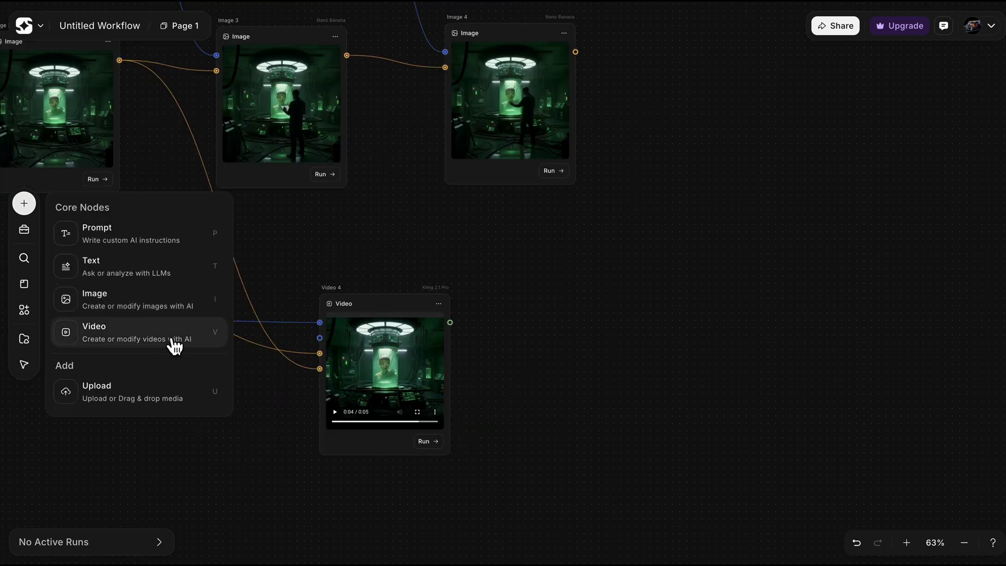
# Add Video 5 right of Video 4 with the Kling 2.1 Pro model.
pyautogui.click(177, 341)
pyautogui.moveTo(515, 279); pyautogui.dragTo(663, 356)
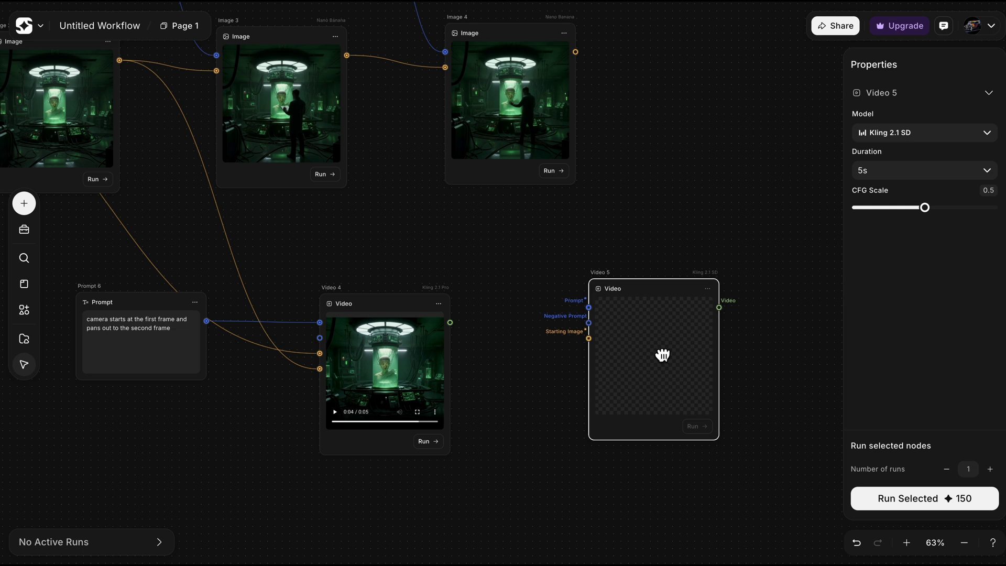
pyautogui.click(933, 130)
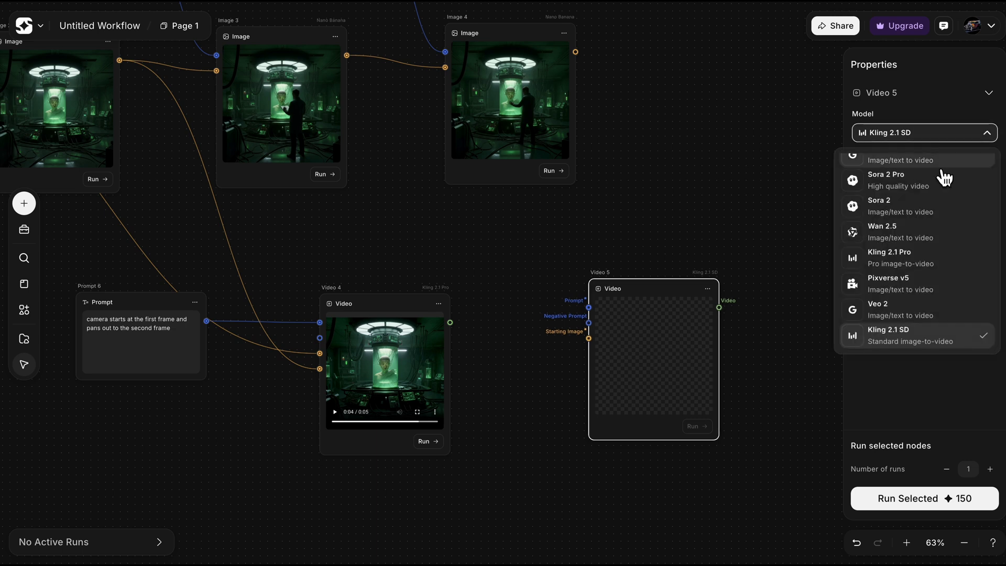
pyautogui.click(927, 255)
# Connect Image 2 to Video 5's First Frame and Image 3 to its Last Frame.
pyautogui.moveTo(159, 151); pyautogui.dragTo(192, 198)
pyautogui.moveTo(152, 107); pyautogui.dragTo(634, 391)
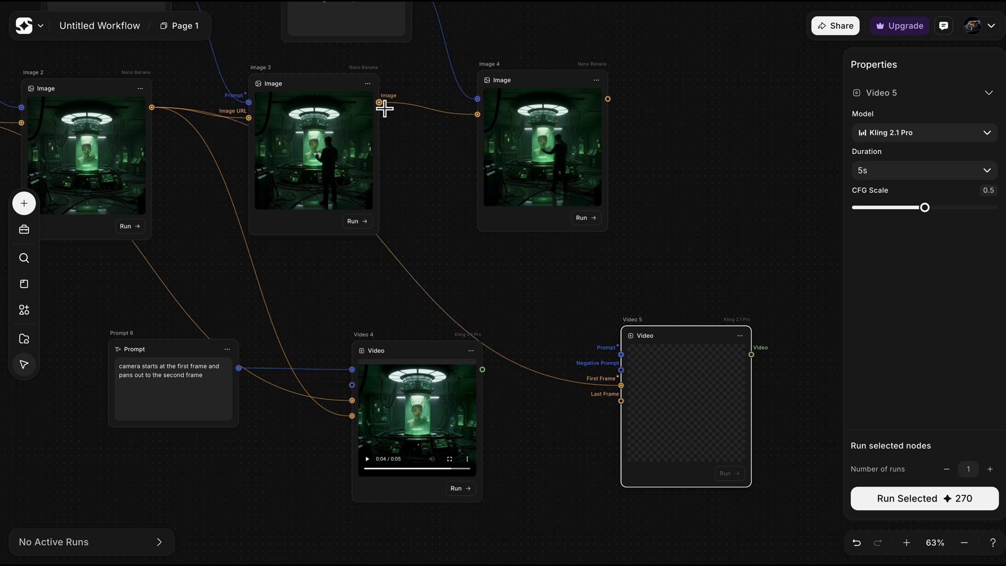
pyautogui.moveTo(379, 102); pyautogui.dragTo(643, 425)
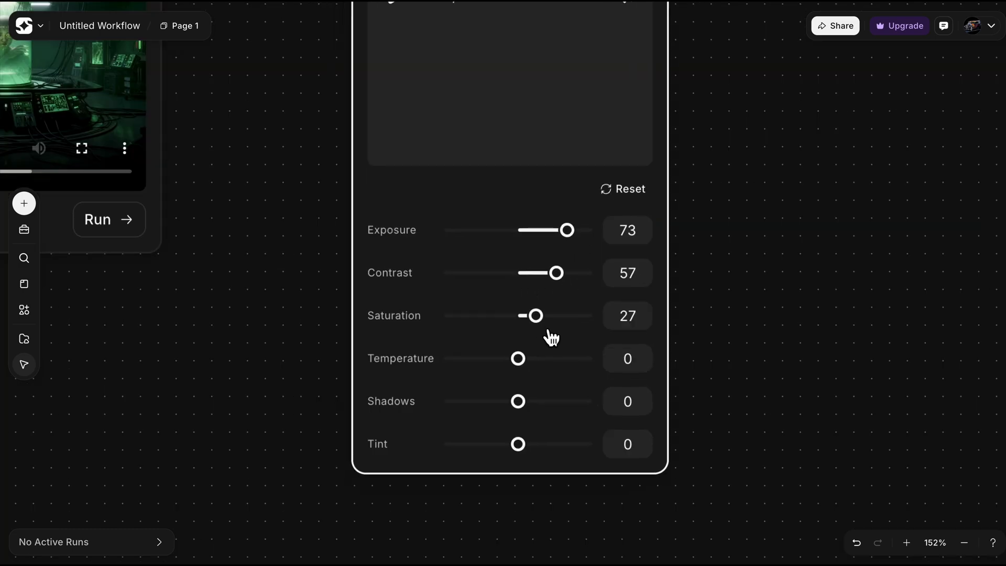
# Add a Remove Background node fed by Image 4 and run it to cut out the man and tank.
pyautogui.moveTo(549, 336); pyautogui.dragTo(579, 339)
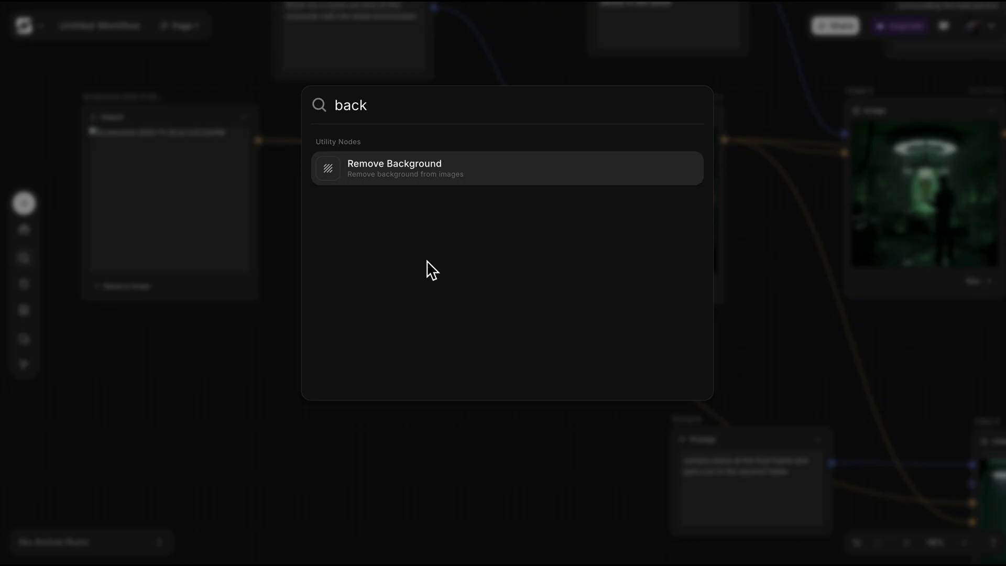
pyautogui.press('Return')
pyautogui.moveTo(365, 252); pyautogui.dragTo(509, 251)
pyautogui.hscroll(1, 617, 396)
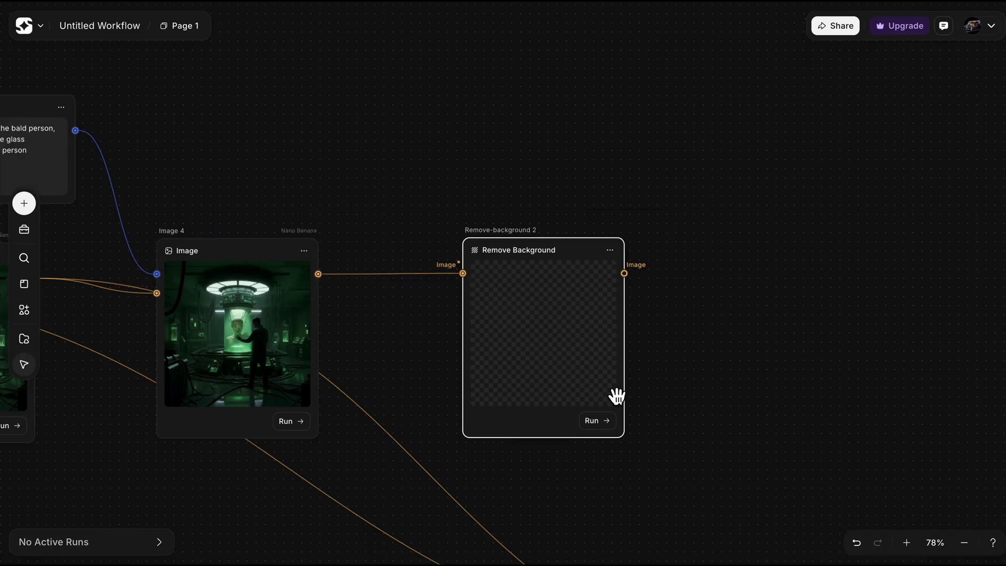
pyautogui.click(609, 422)
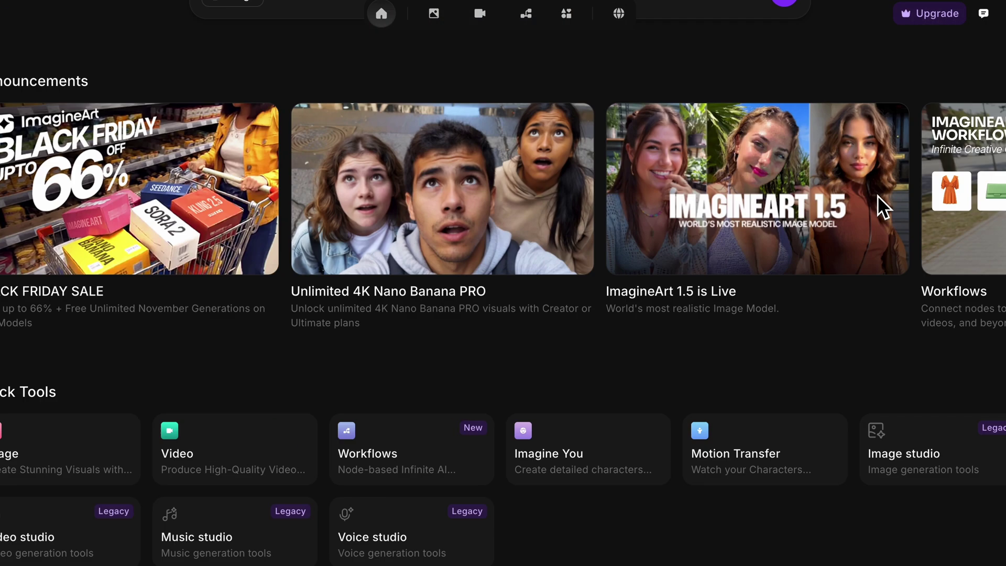
# Reposition and wire Video 4, adding a prompt 'camera starts at the first frame and pans out to the'.
pyautogui.scroll(4, 877, 199)
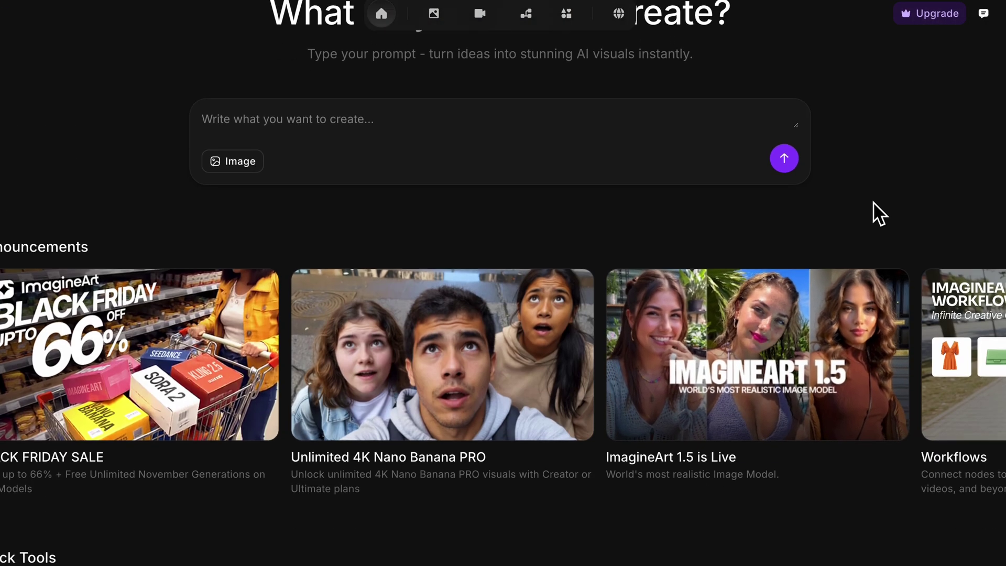
pyautogui.scroll(3, 873, 202)
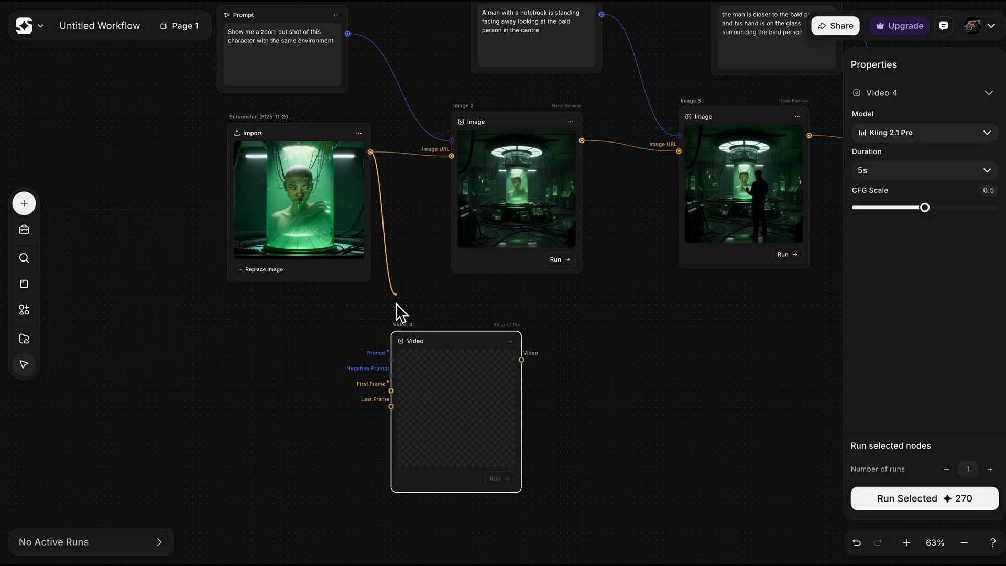
pyautogui.moveTo(451, 117); pyautogui.dragTo(477, 321)
pyautogui.click(89, 228)
pyautogui.write('camera starts at the first frame and pans out to the second frame')
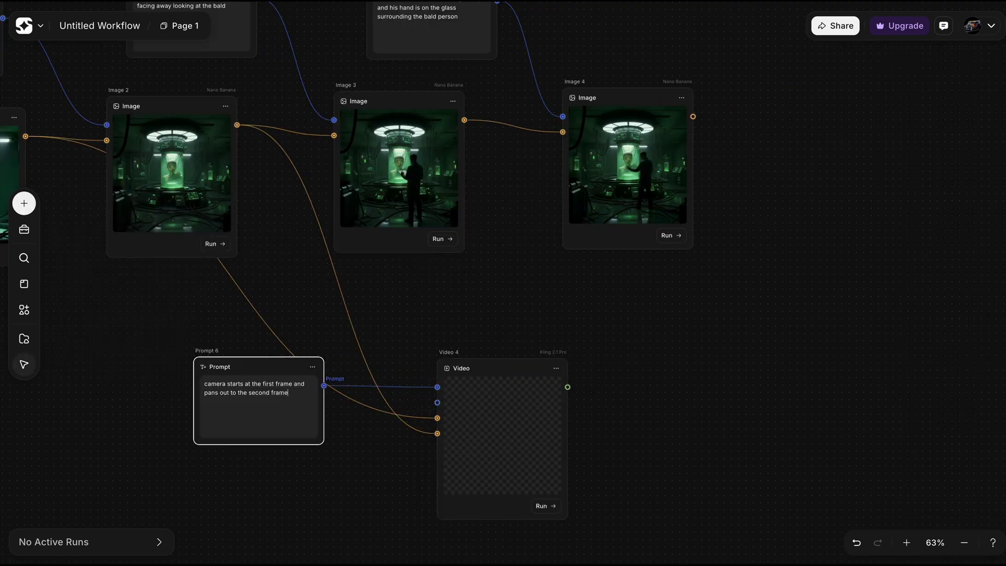